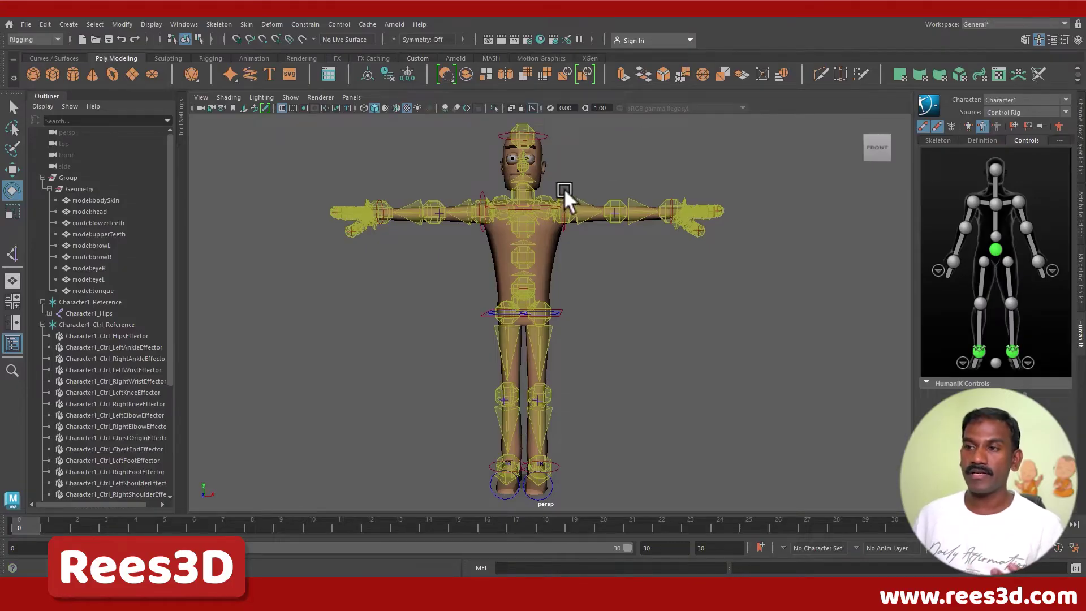
Test the left shoulder's deformation by rotating its control so the arm swings down, and undo the rotation.
click(562, 191)
alt+right_drag(533, 220, 785, 232)
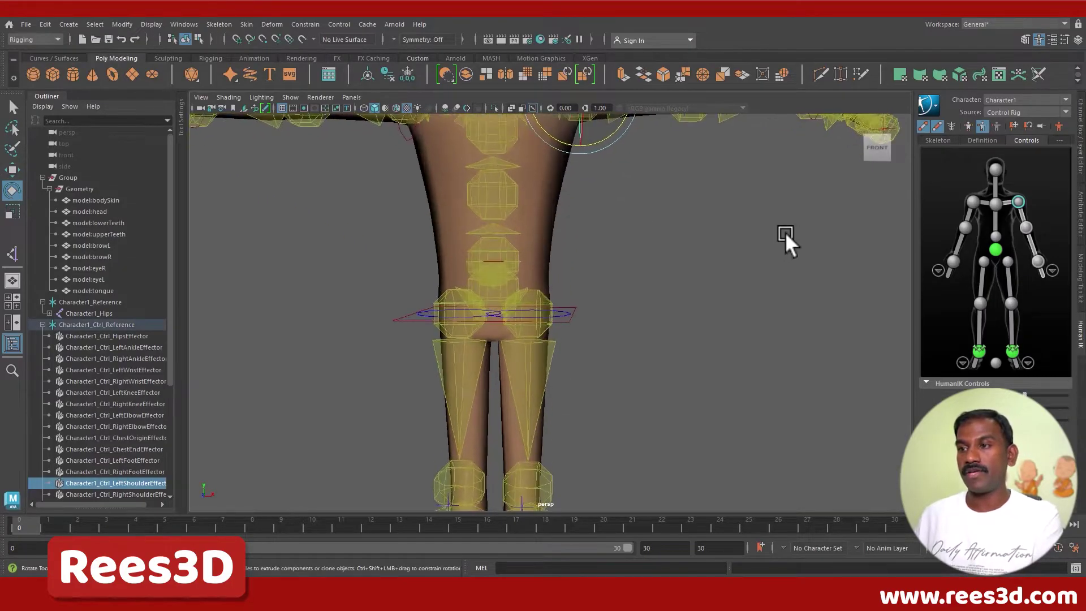
alt+middle_drag(618, 184, 552, 343)
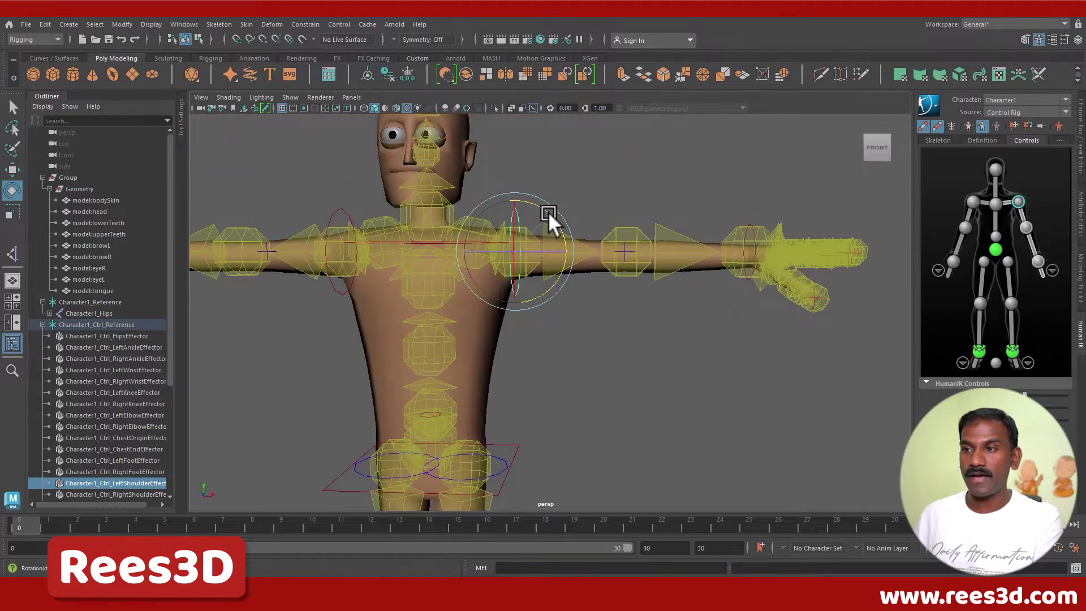
drag(548, 212, 534, 281)
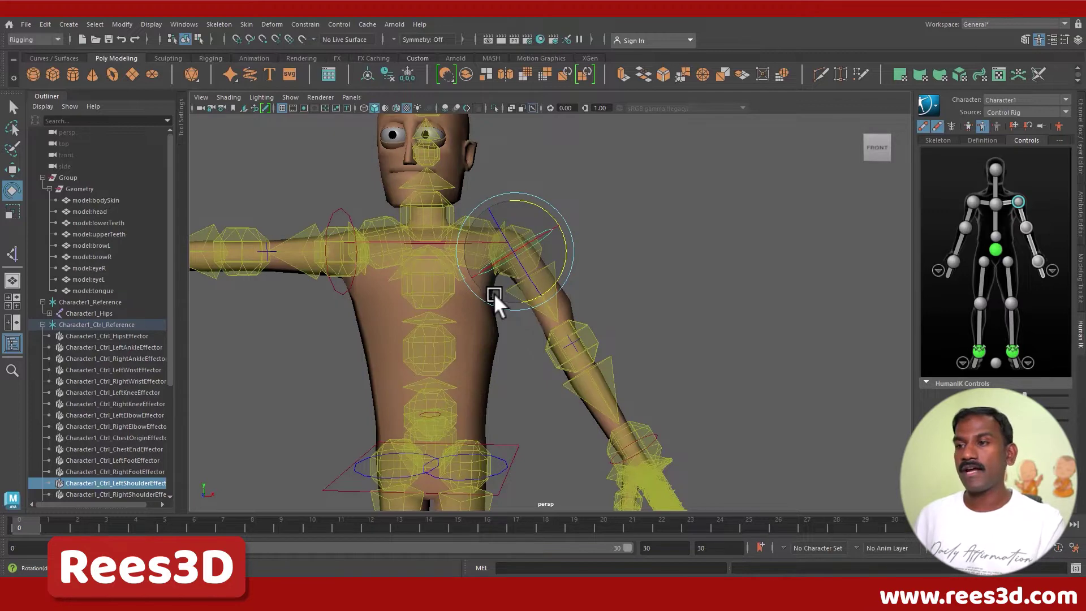
key(ctrl+z)
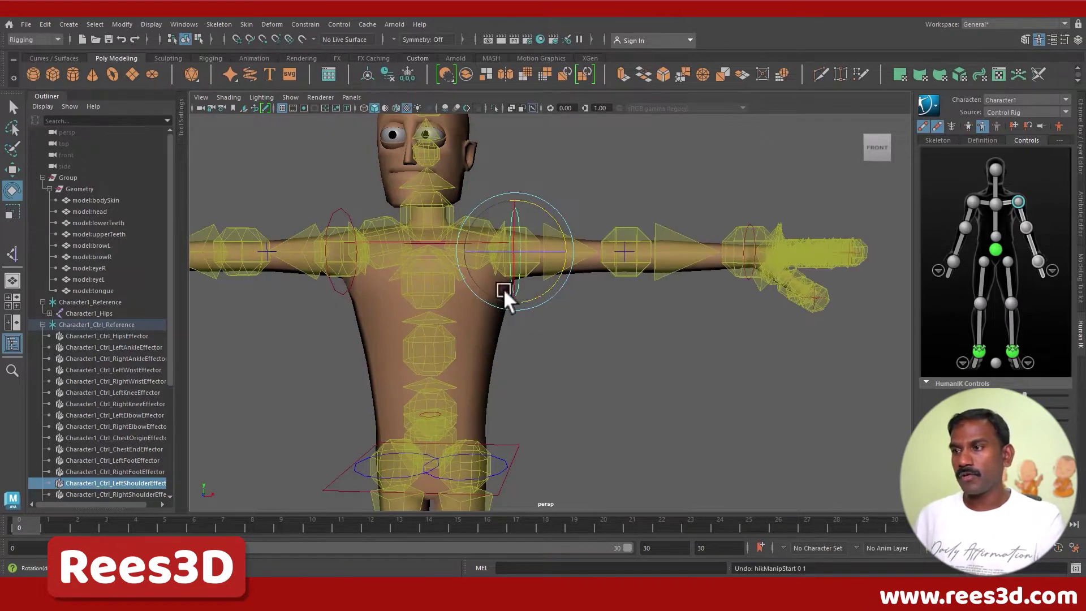
Show the character's skeleton joints together with the HumanIK control rig.
scroll(596, 279, up, 4)
click(949, 125)
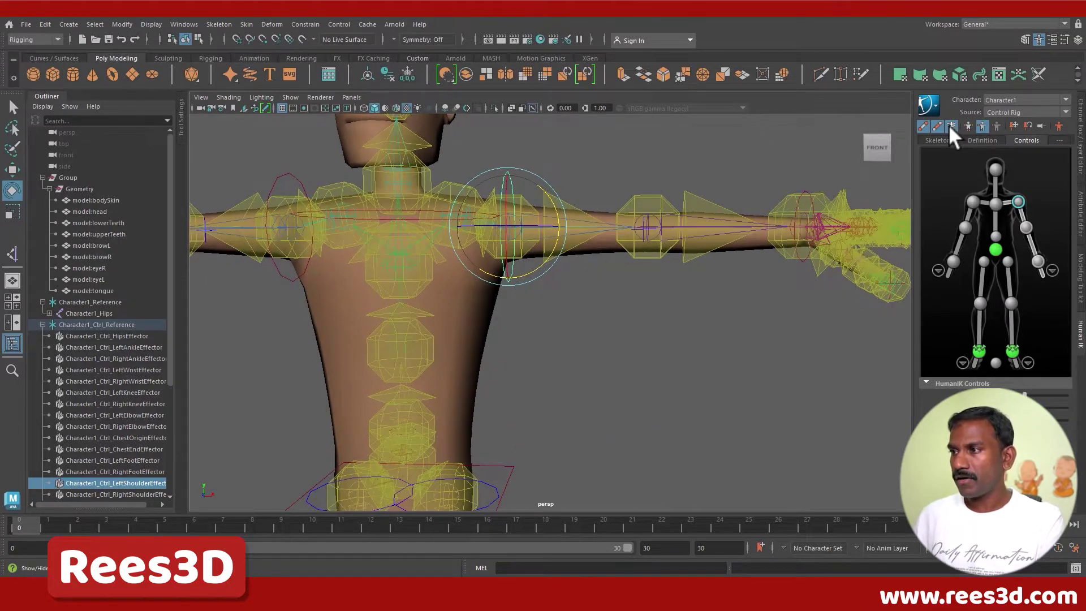
scroll(623, 294, down, 4)
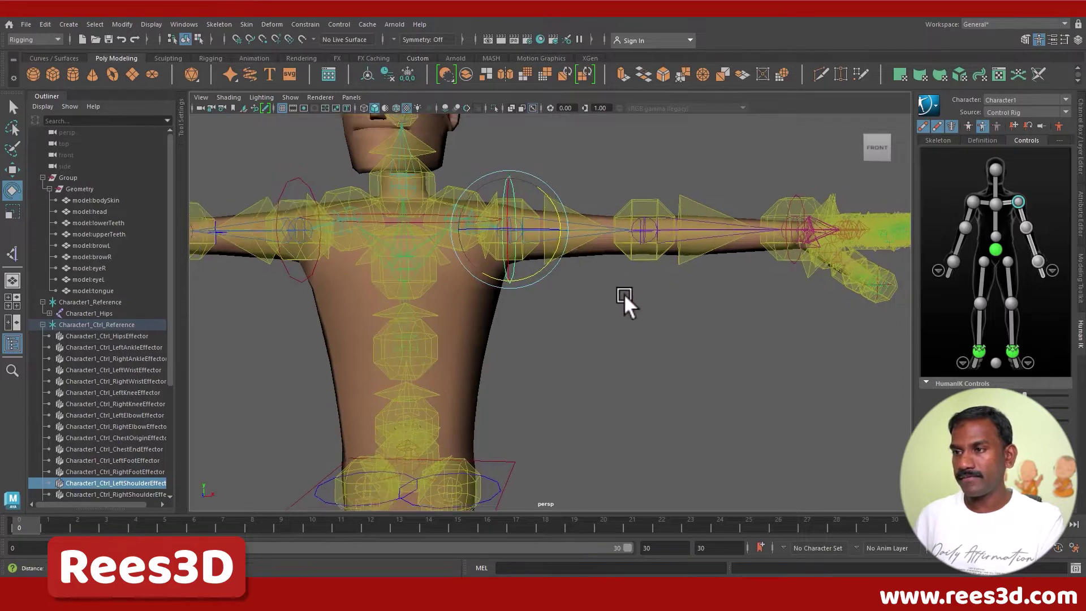
scroll(659, 291, up, 3)
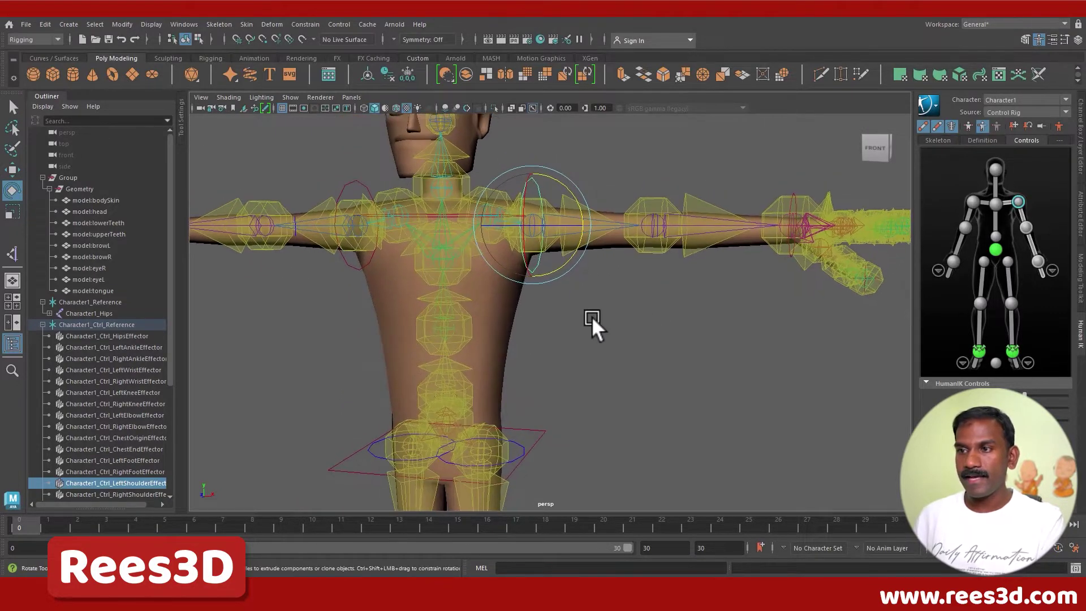
Start Paint Skin Weights on the body skin mesh with its tool settings open.
click(494, 300)
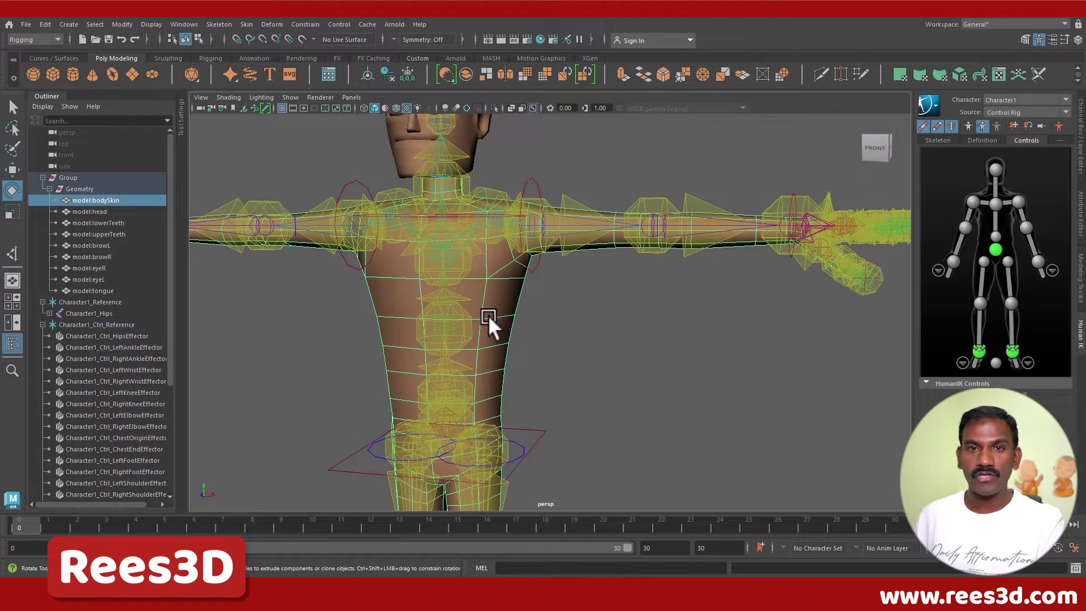
click(247, 25)
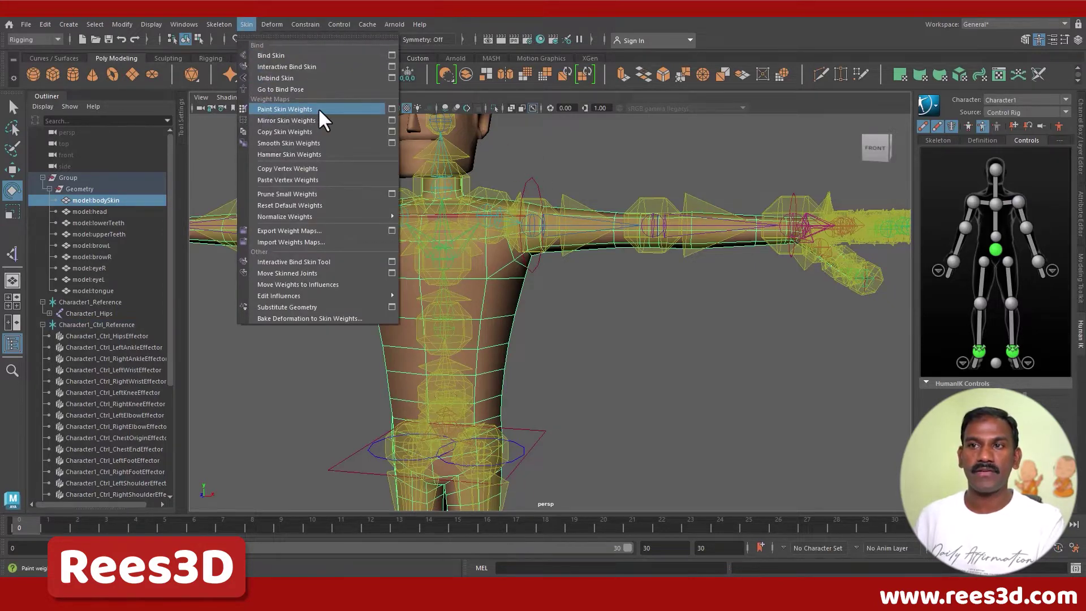
click(395, 109)
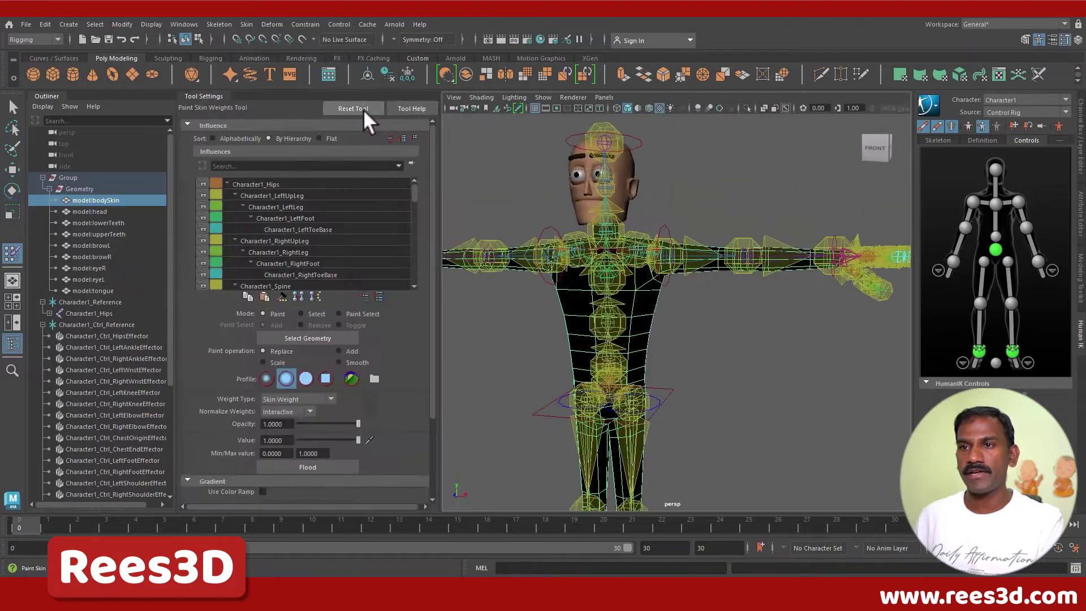
click(52, 94)
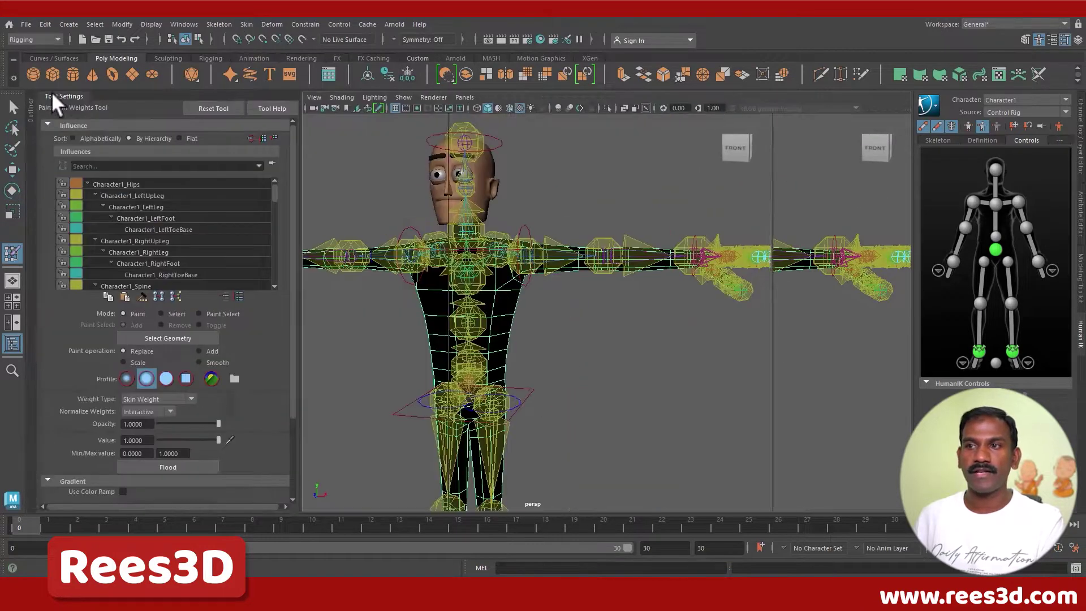
Try to pick the left arm's influence directly from the joints around the left shoulder and elbow.
scroll(699, 259, up, 3)
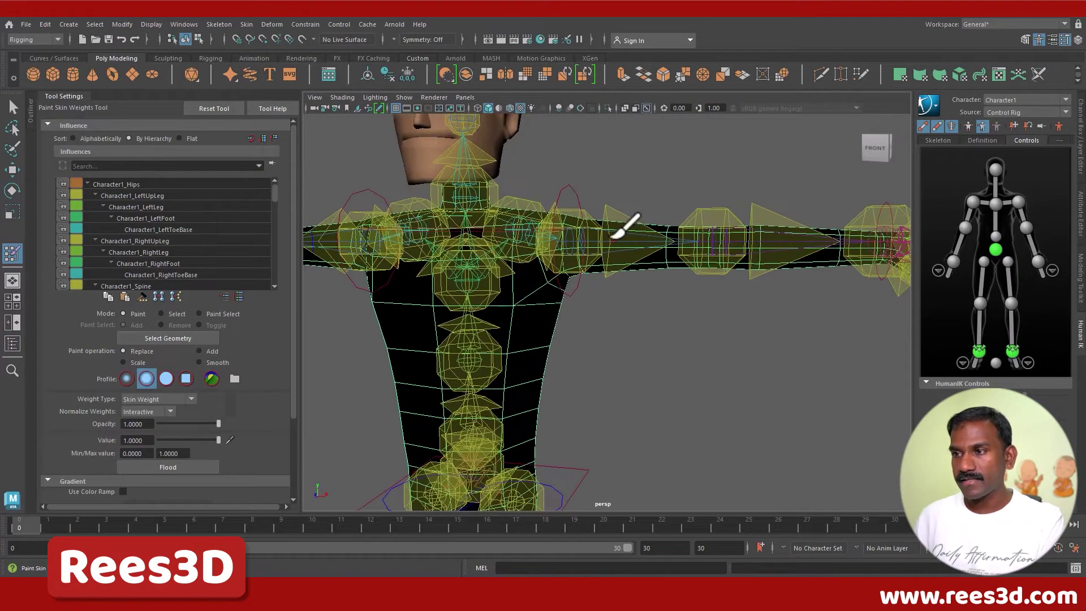
right_click(601, 229)
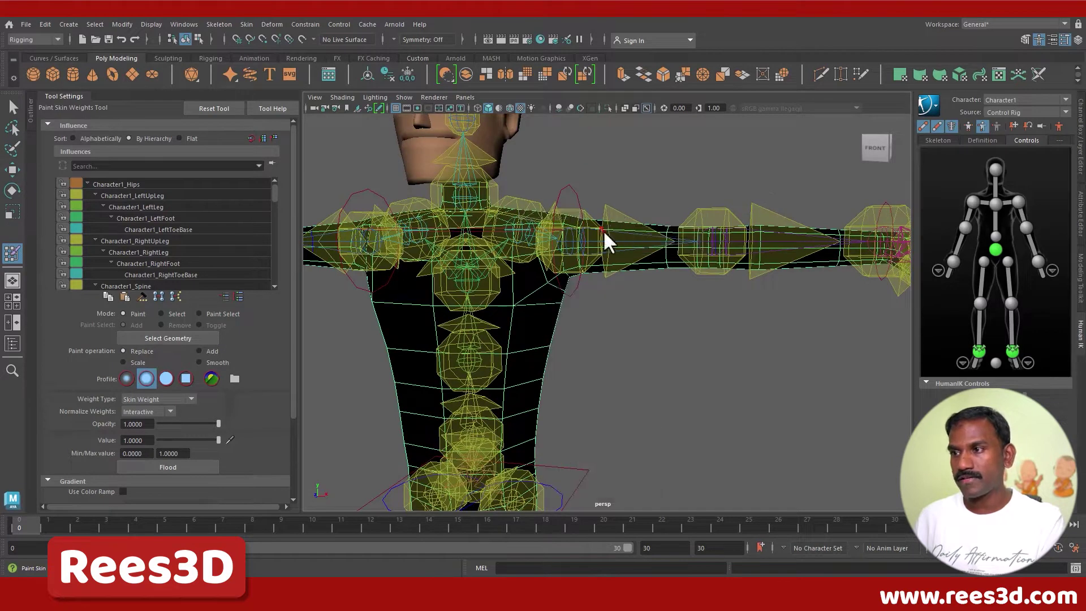
right_click(676, 238)
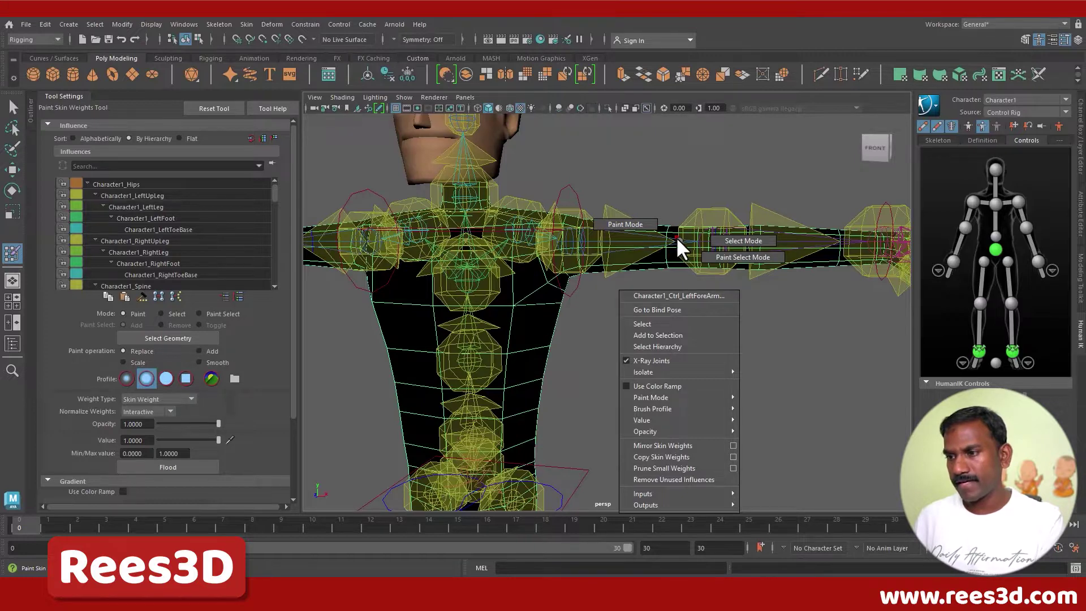
click(677, 237)
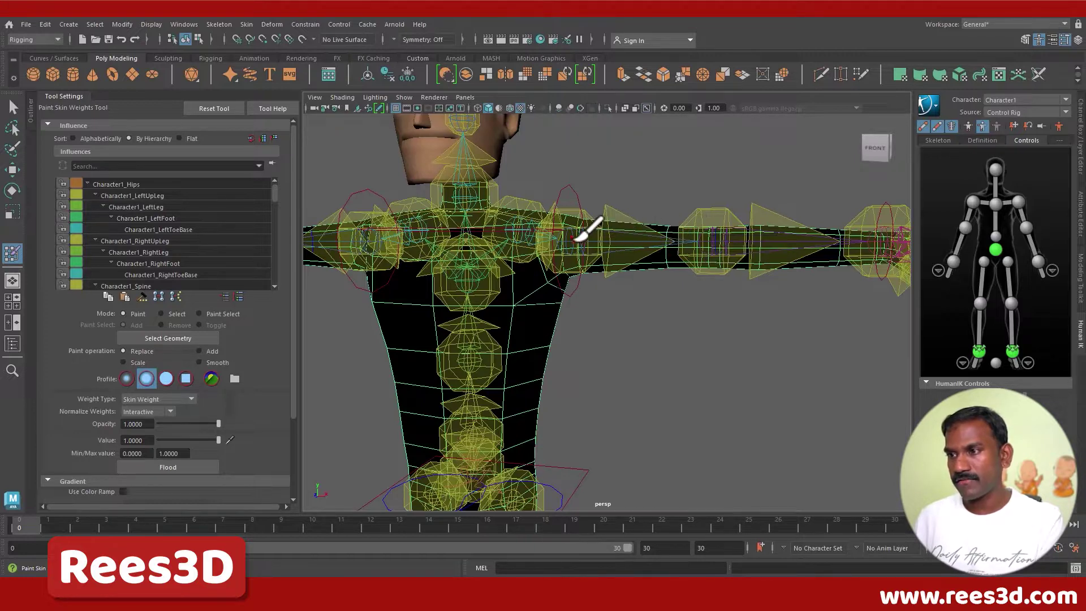
right_click(575, 236)
click(575, 237)
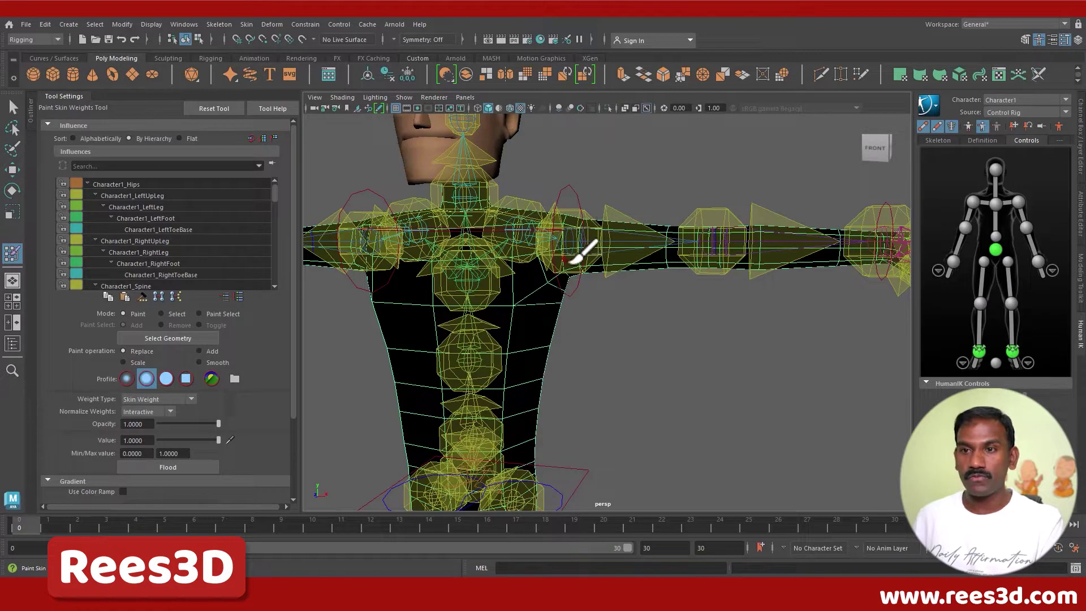
Examine the body's skin weights for the leg and spine influences one after another.
click(130, 195)
click(135, 218)
click(134, 240)
click(140, 252)
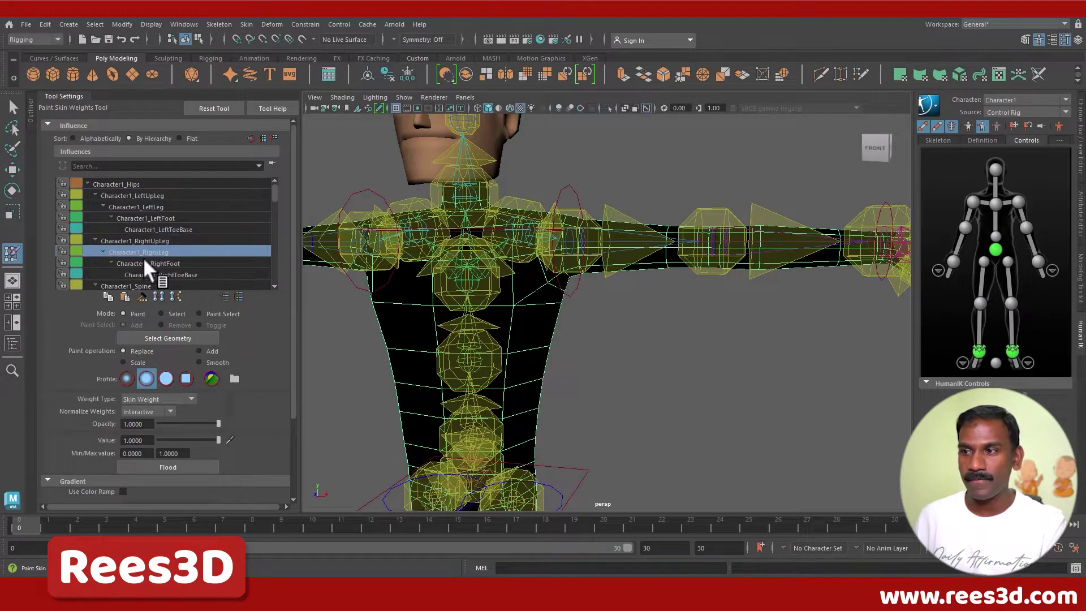
click(145, 262)
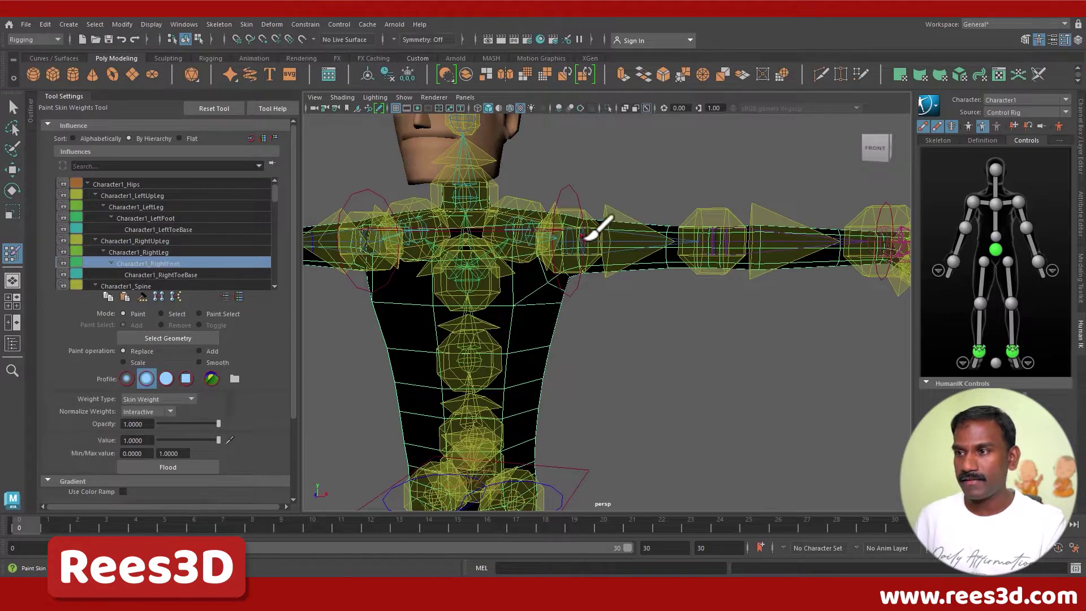
scroll(215, 206, down, 1)
click(142, 251)
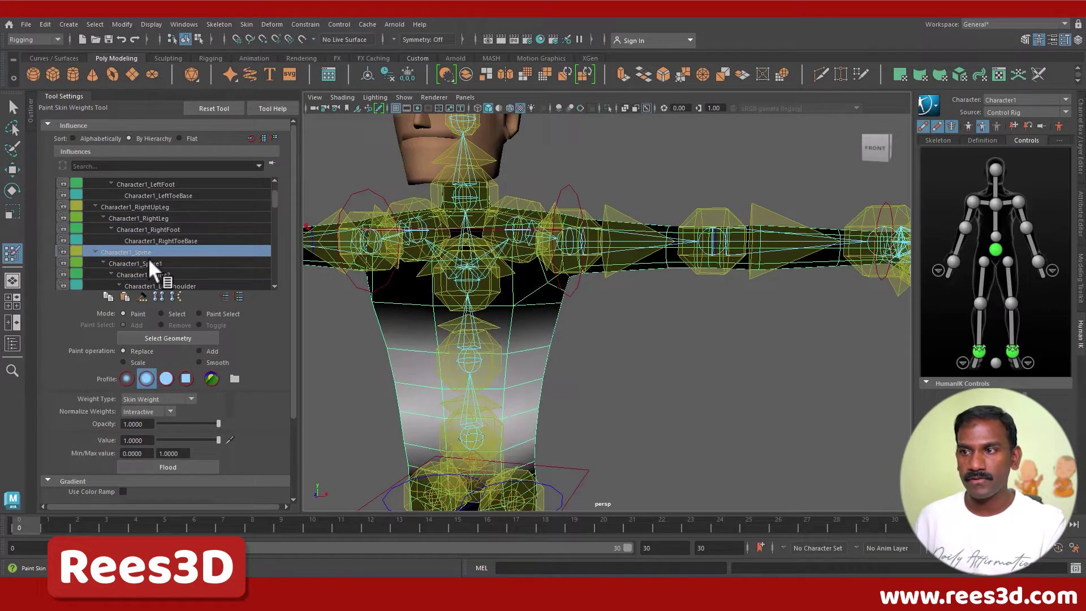
click(161, 264)
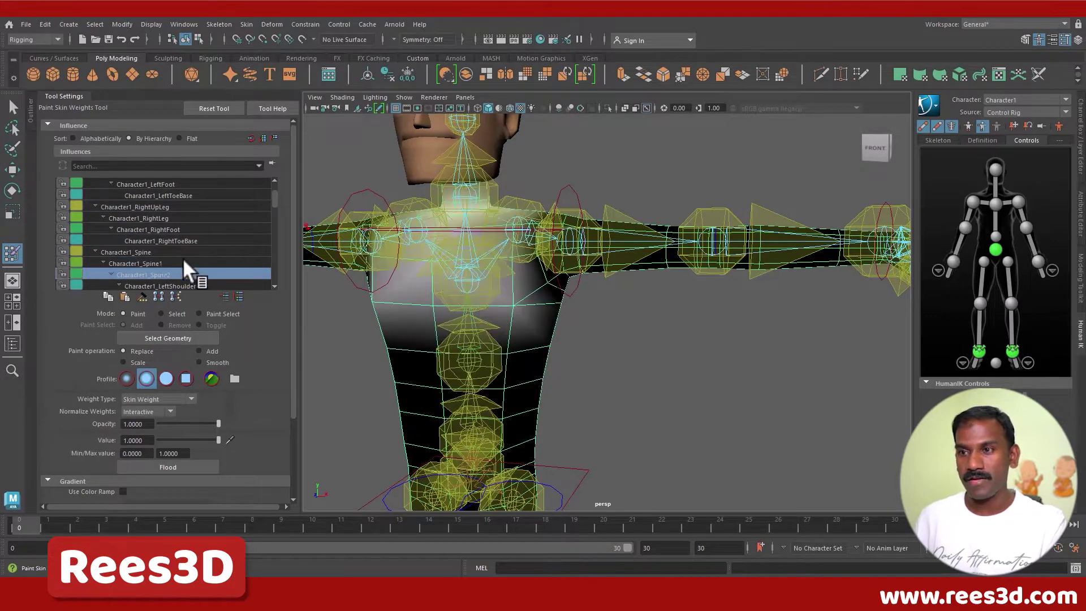
Compare the skin weights of the Character1_LeftShoulder and Character1_LeftArm influences around the shoulder and armpit.
scroll(182, 257, down, 1)
click(174, 252)
click(166, 264)
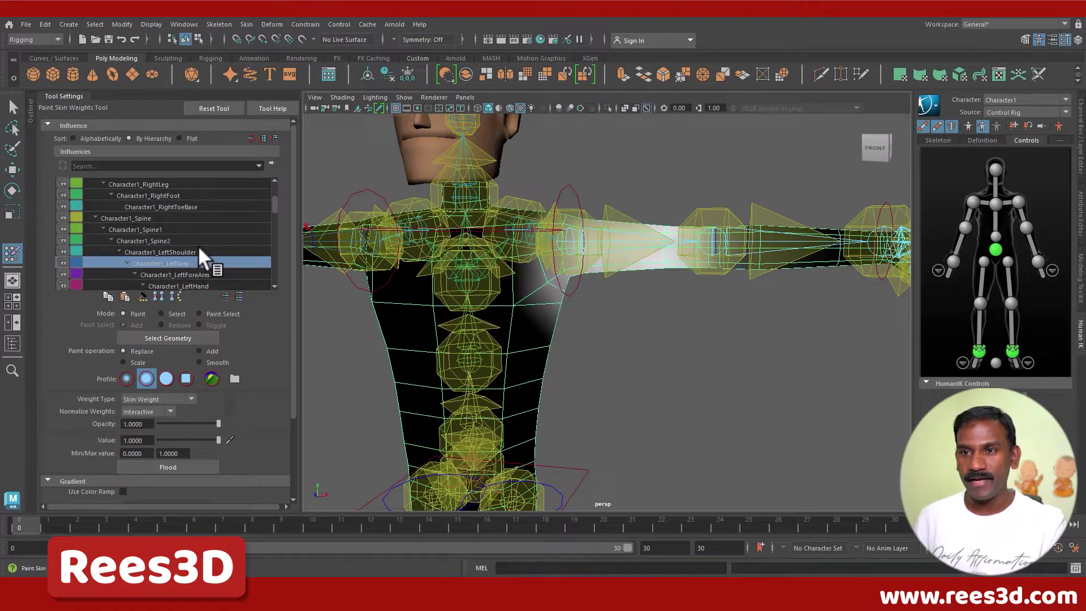
click(165, 252)
click(169, 263)
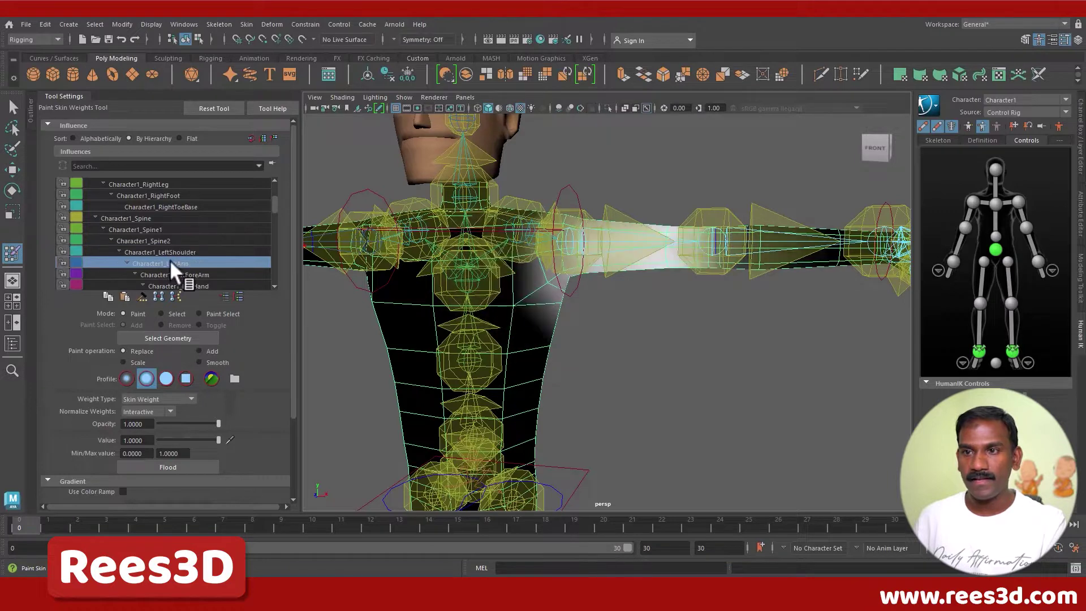
click(175, 250)
click(174, 263)
click(176, 254)
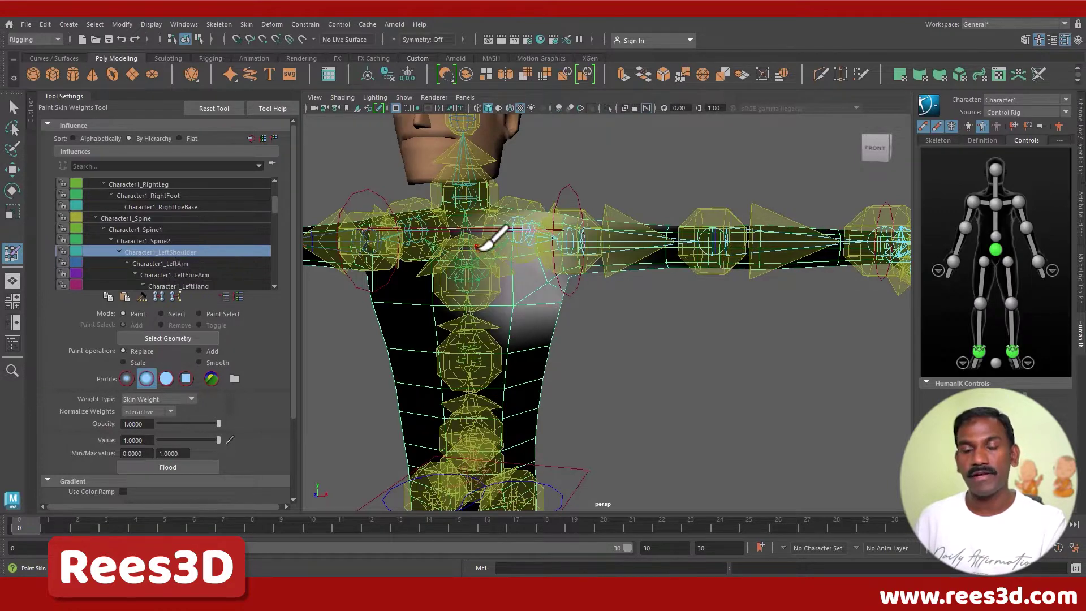
scroll(557, 151, up, 3)
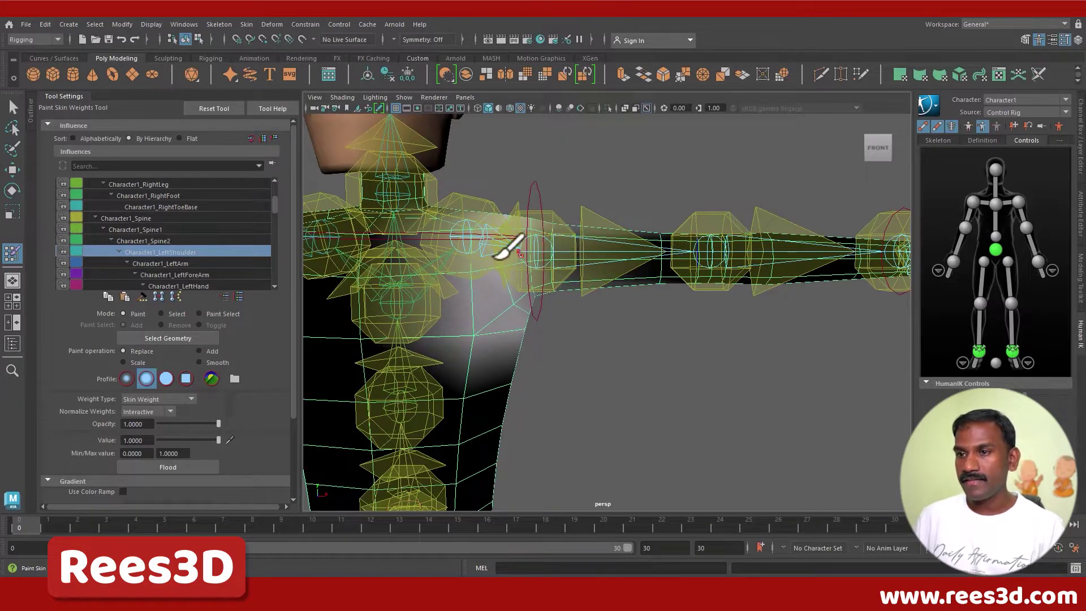
click(181, 262)
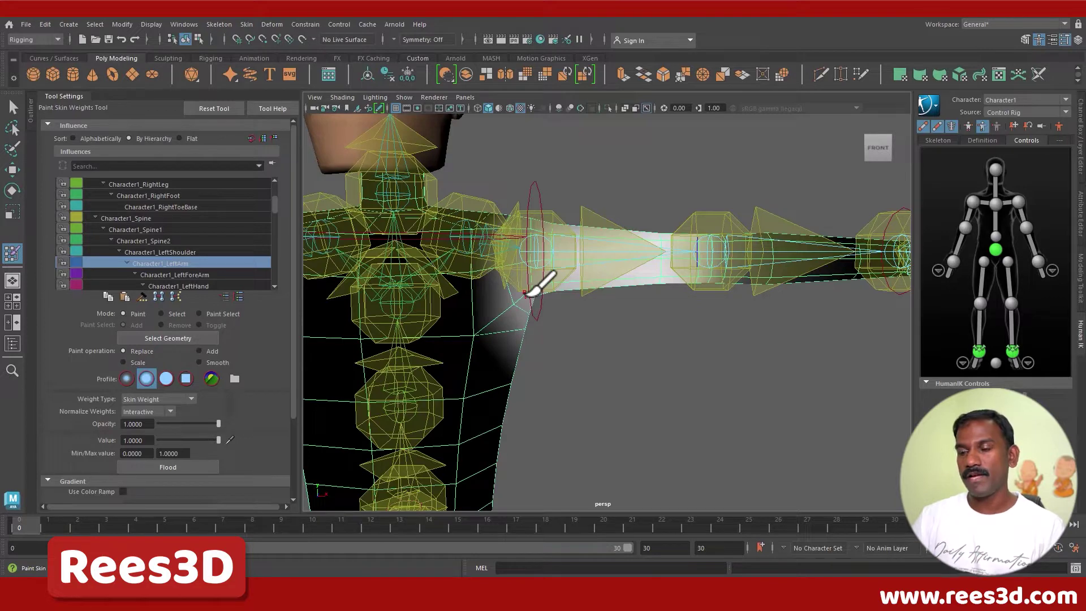
Select the left shoulder control with the Rotate tool and key its T-pose at frame 0.
click(12, 190)
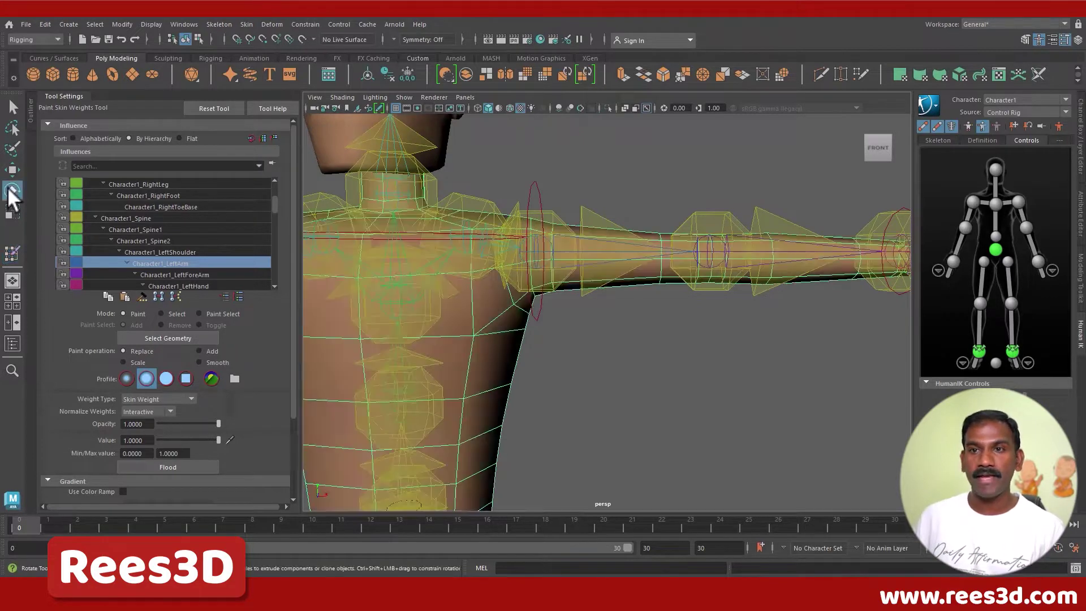
click(531, 184)
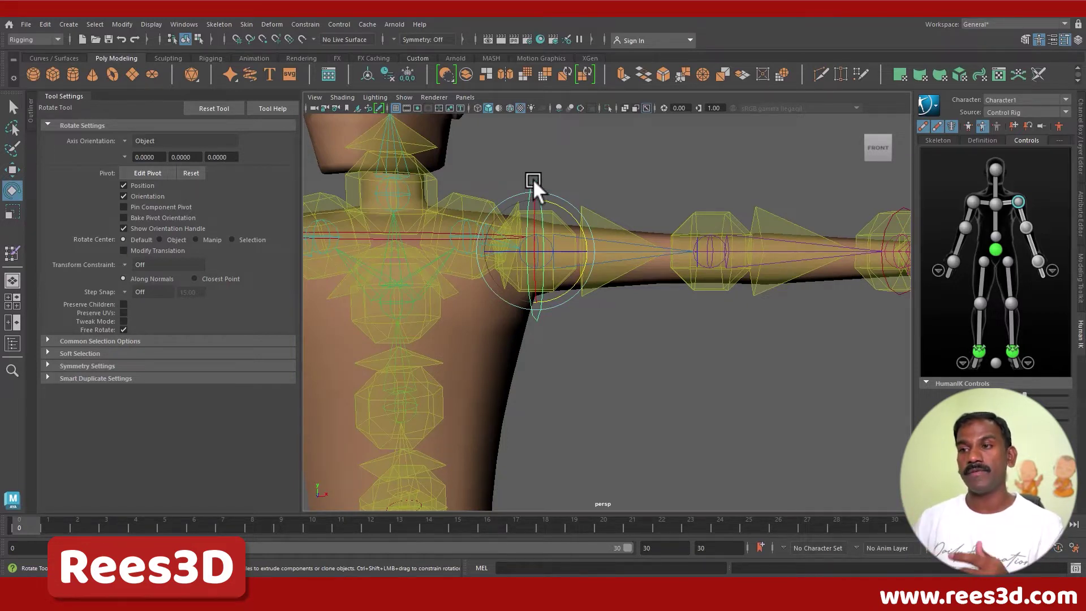
key(s)
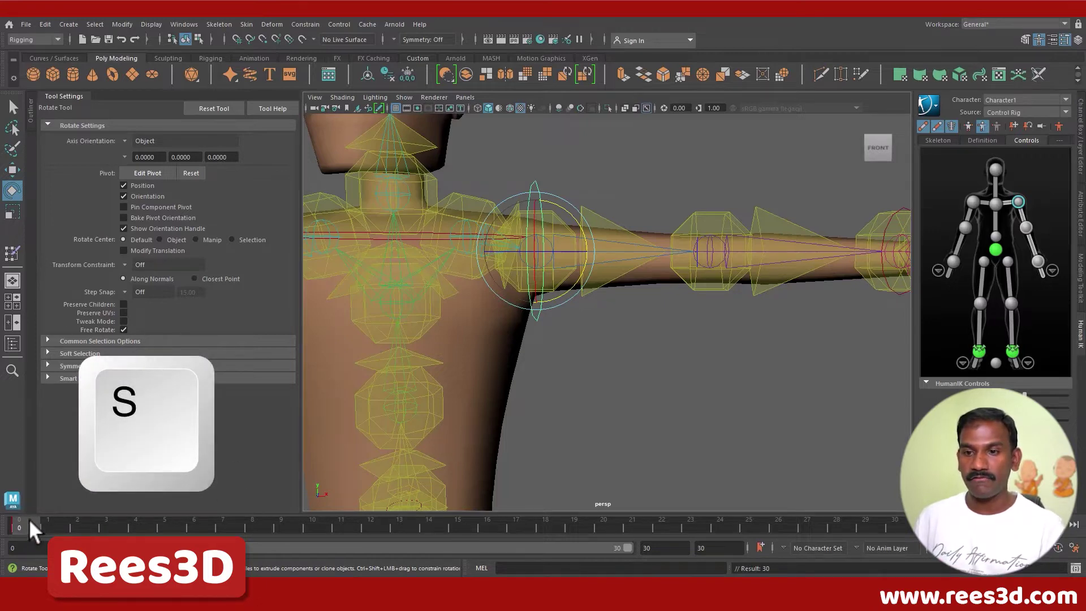
At frame 10, rotate the left arm down beside the body, key it, and scrub through the motion to check it.
click(312, 525)
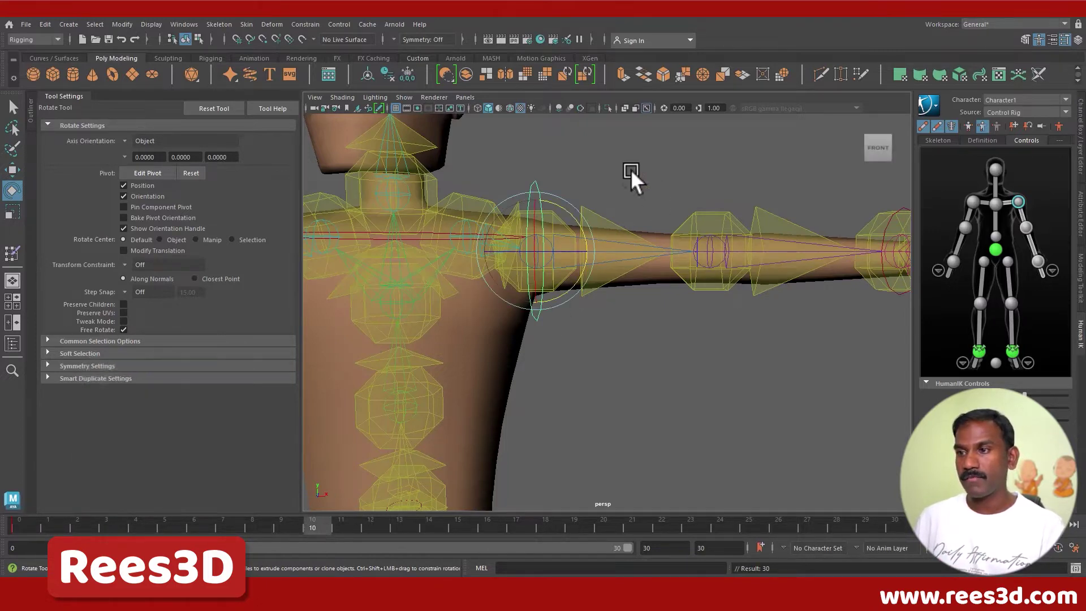
drag(567, 211, 575, 277)
key(s)
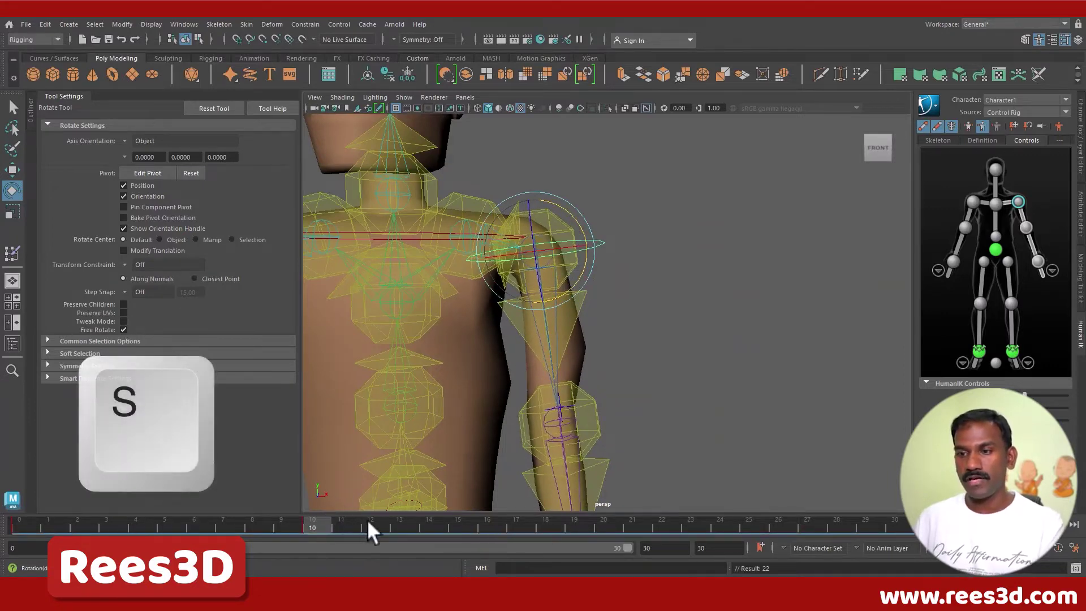
click(251, 526)
drag(251, 526, 136, 566)
drag(136, 527, 313, 527)
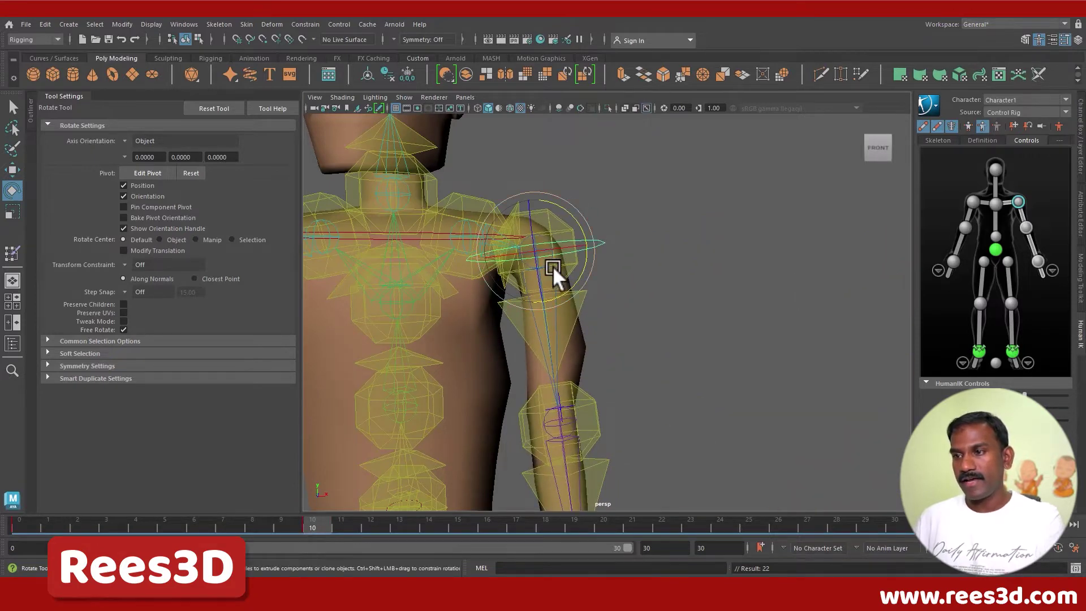
Select the body skin mesh in the lowered-arm pose and resume Paint Skin Weights with the Character1_LeftArm influence active.
alt+drag(532, 301, 560, 306)
click(484, 294)
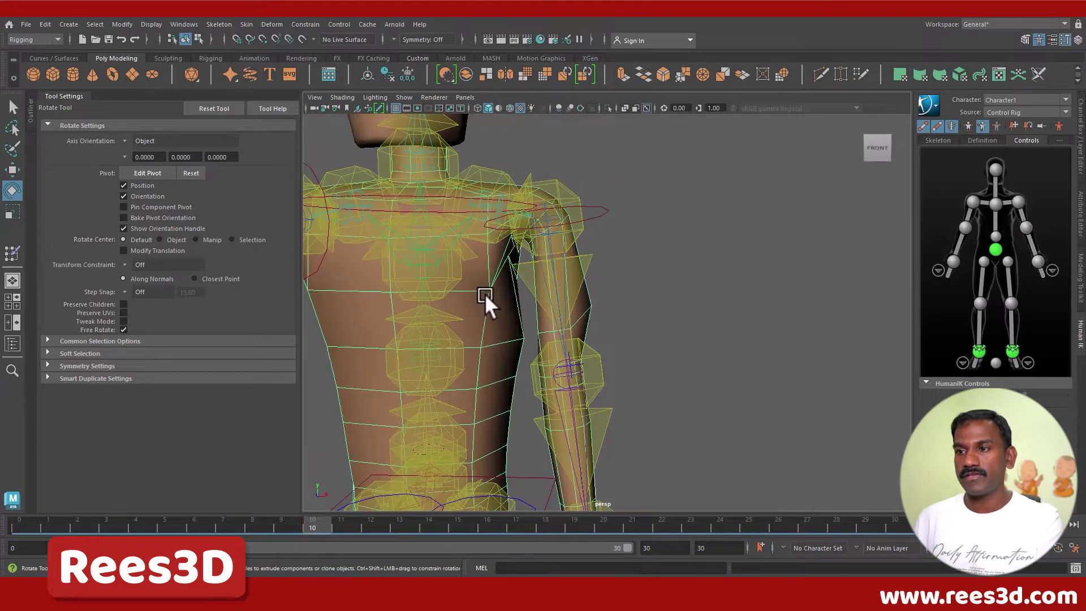
click(11, 255)
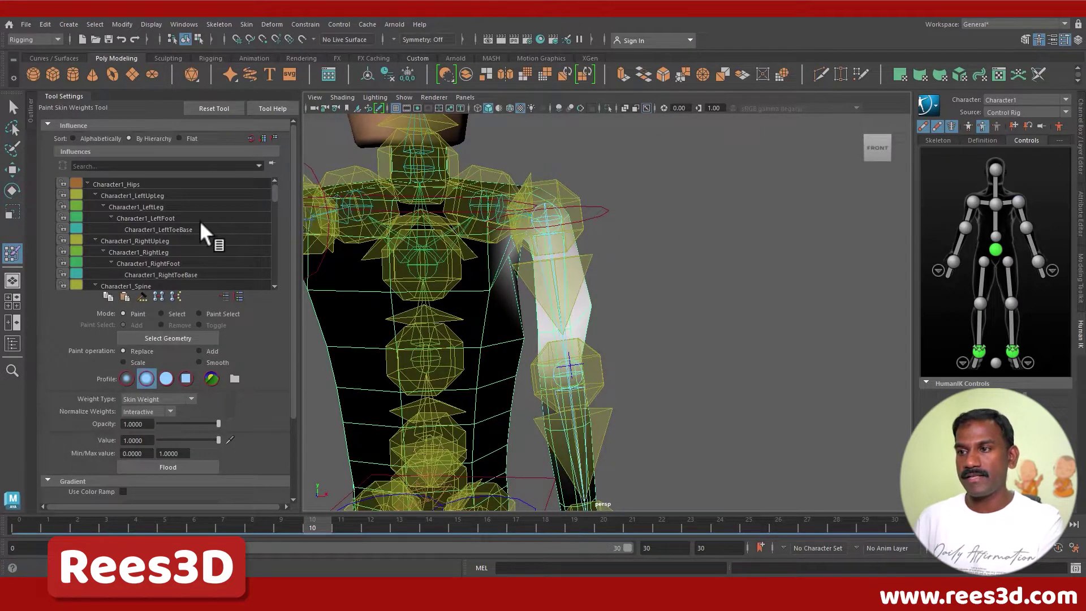
scroll(148, 232, down, 2)
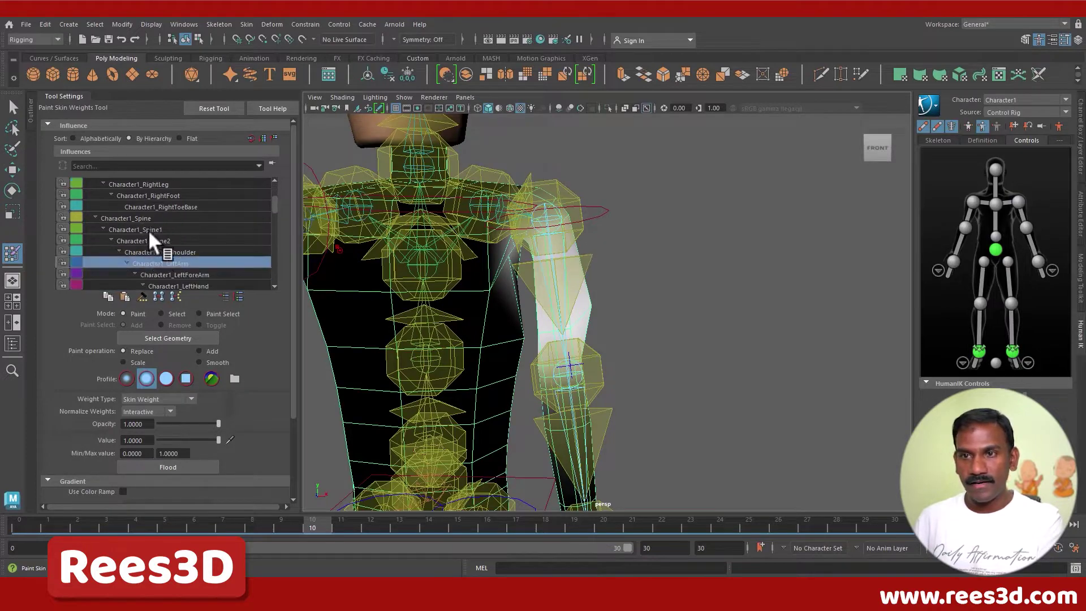
scroll(148, 229, down, 2)
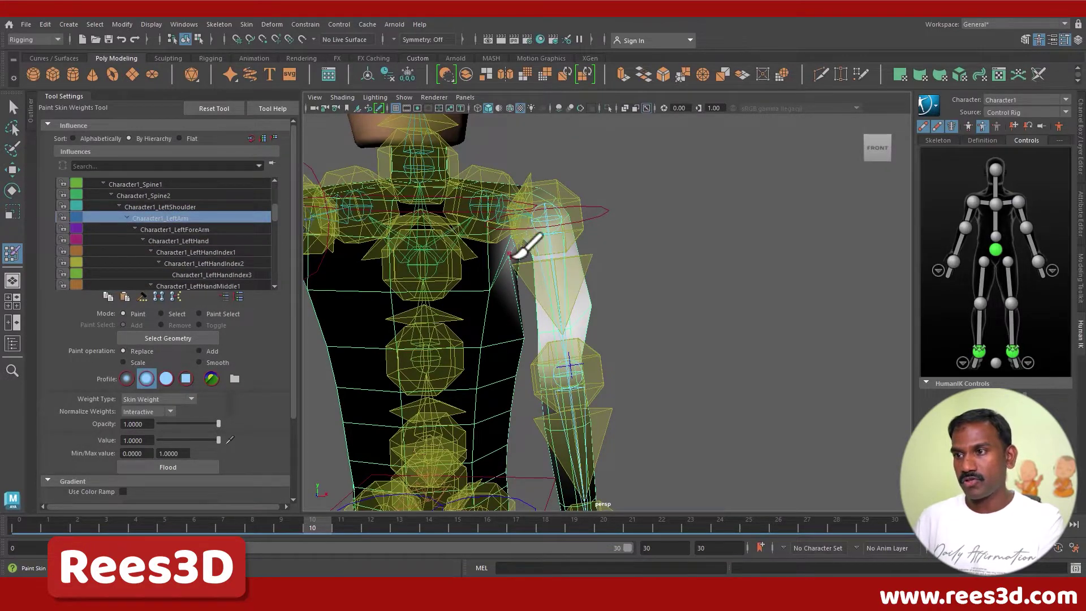
Make Character1_LeftShoulder the active influence, adjust the brush size, and paint weight 1.0 onto the front of the left armpit using Replace.
alt+drag(521, 242, 553, 235)
click(171, 207)
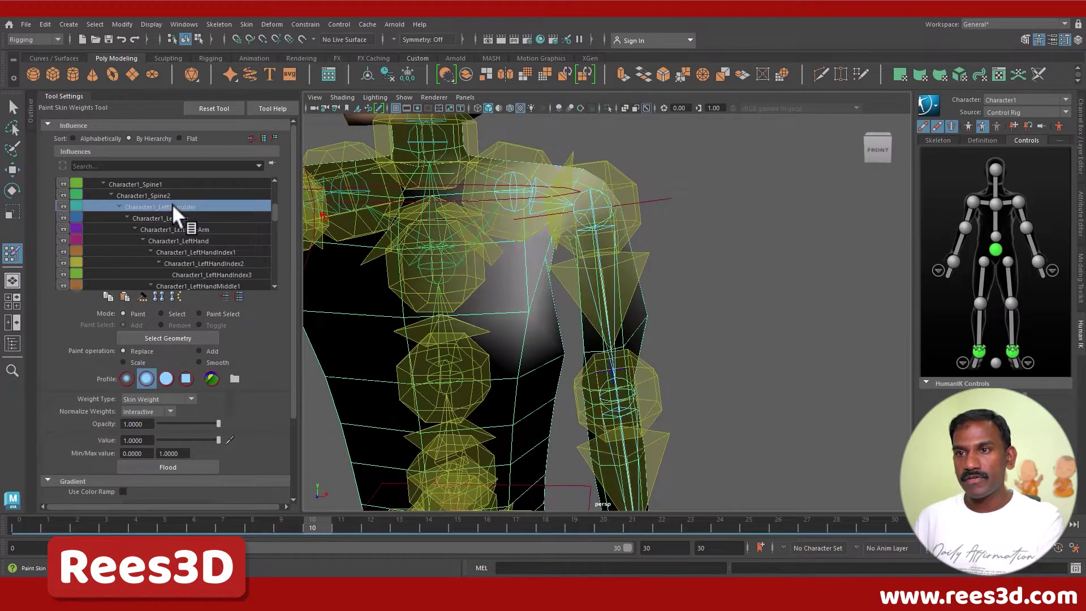
mouse_move(503, 286)
alt+mouse_down()
mouse_move(568, 271)
mouse_move(572, 259)
mouse_move(538, 235)
alt+mouse_up()
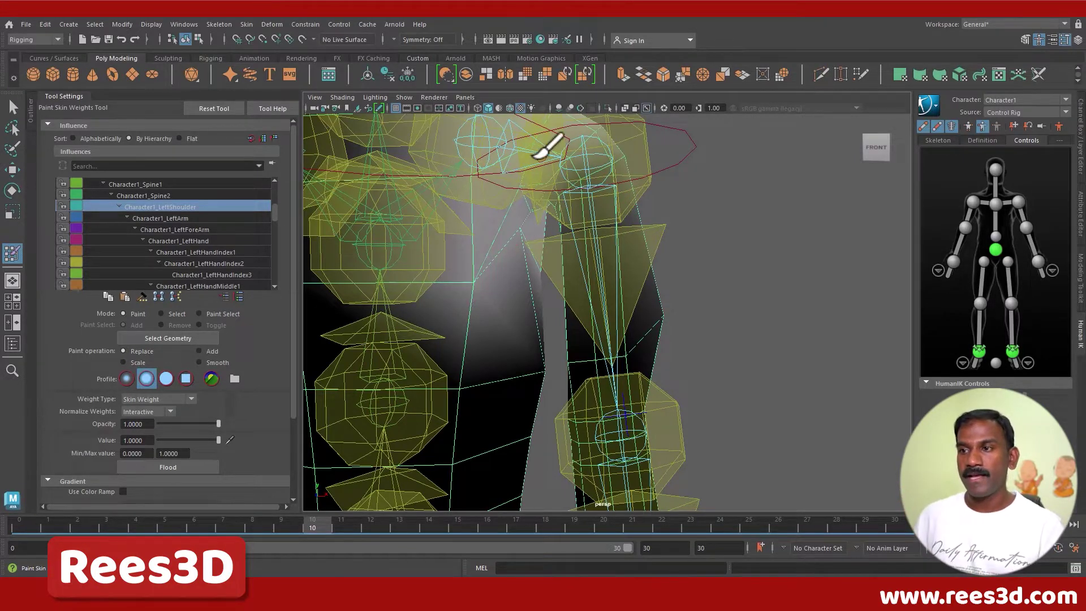
scroll(272, 300, down, 2)
scroll(272, 301, down, 1)
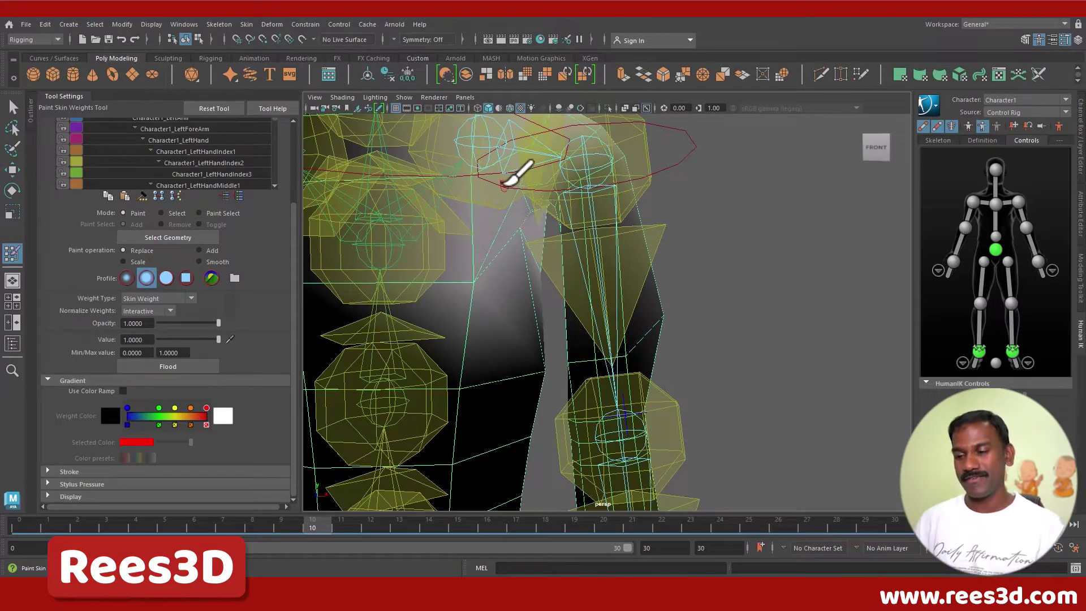
key(b)
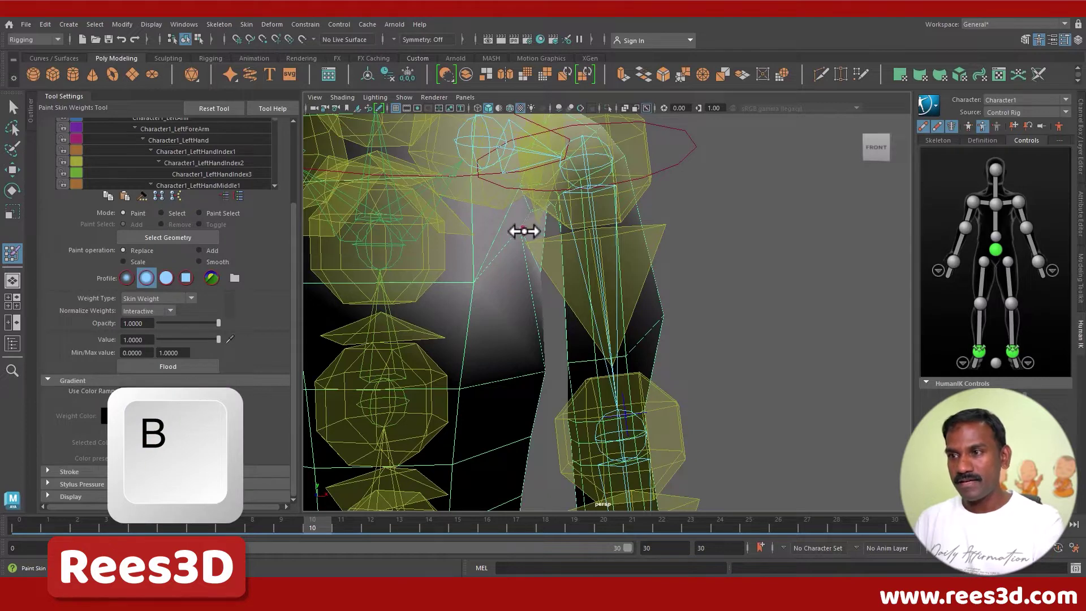
mouse_move(519, 231)
mouse_down()
mouse_move(458, 232)
mouse_move(553, 228)
mouse_move(516, 228)
mouse_move(548, 230)
mouse_move(527, 248)
mouse_up()
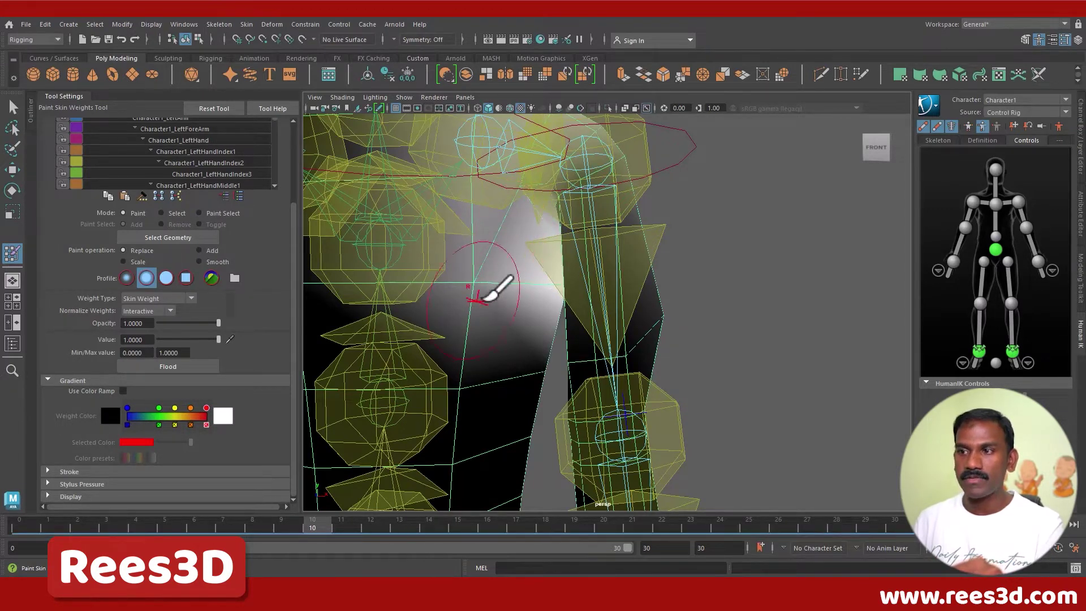
Examine the Character1_LeftShoulder weights on the left armpit and chest from several front angles in the lowered-arm pose.
alt+drag(574, 348, 626, 333)
alt+right_drag(626, 333, 511, 333)
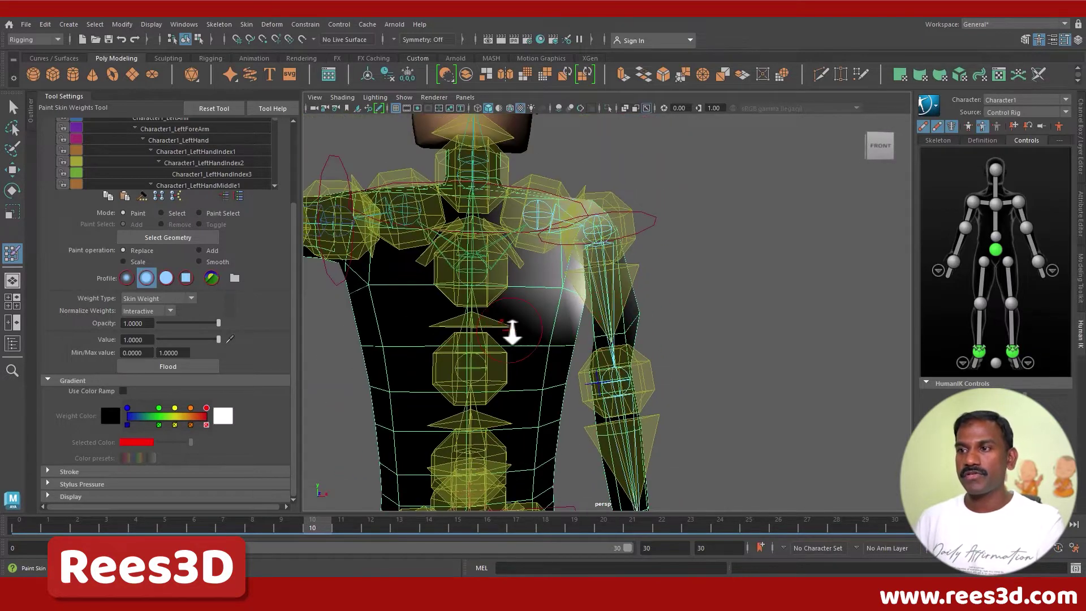
mouse_move(511, 332)
alt+mouse_down()
mouse_move(503, 342)
mouse_move(580, 320)
mouse_move(516, 310)
mouse_move(521, 294)
alt+mouse_up()
alt+right_drag(521, 293, 562, 259)
alt+middle_drag(562, 260, 572, 325)
alt+drag(572, 325, 598, 325)
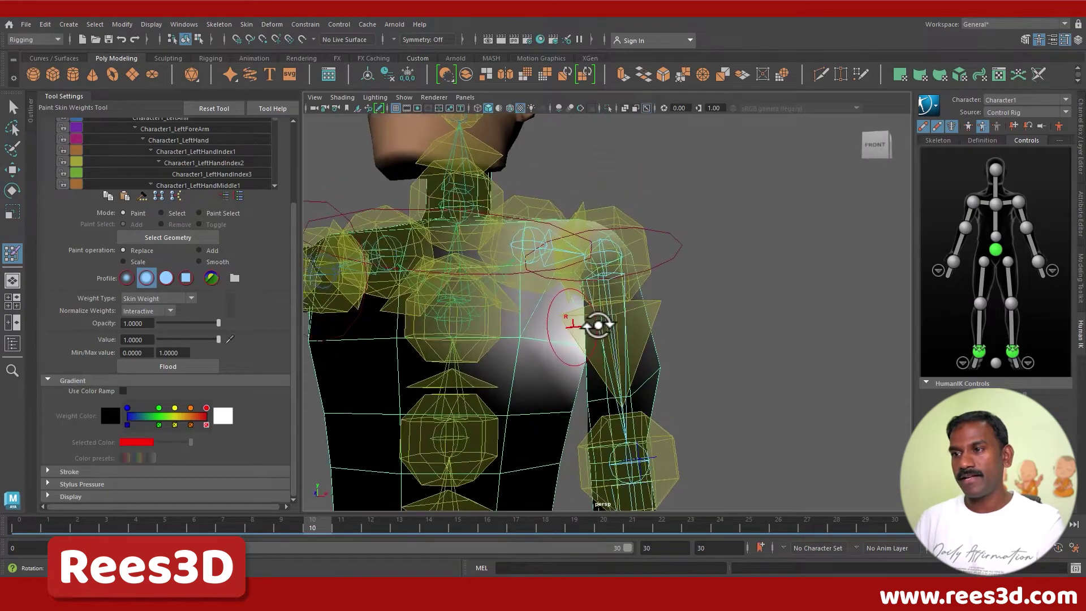
alt+right_drag(599, 325, 633, 320)
alt+middle_drag(581, 309, 588, 314)
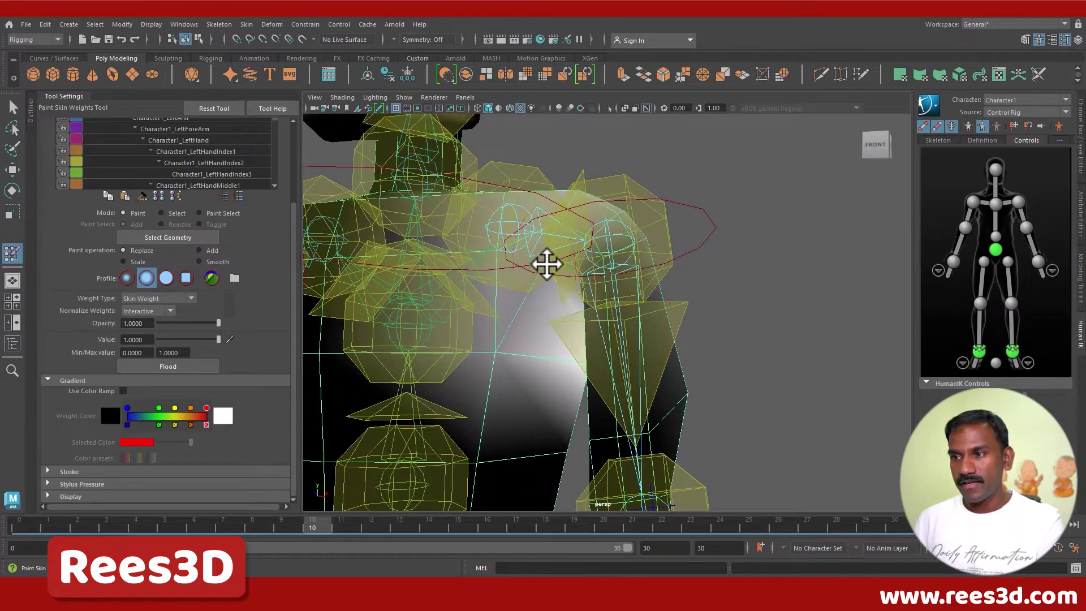
Paint Character1_LeftShoulder weight 1.0 around the back of the left armpit and shoulder in the lowered-arm pose.
alt+drag(551, 284, 485, 243)
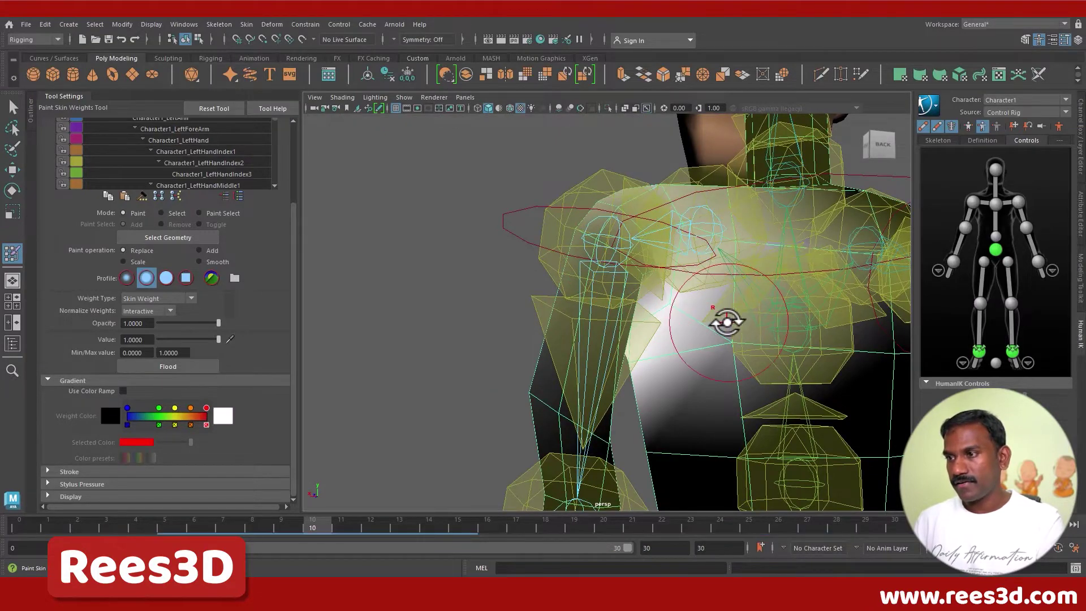
alt+drag(720, 317, 717, 264)
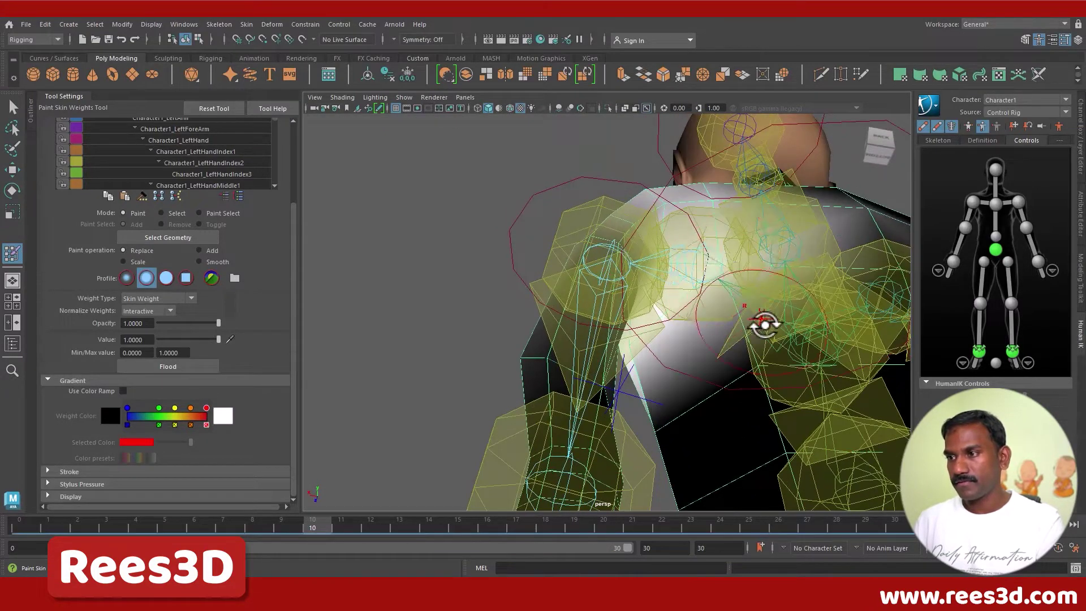
alt+drag(764, 324, 601, 307)
alt+right_drag(601, 307, 628, 310)
alt+middle_drag(629, 310, 630, 320)
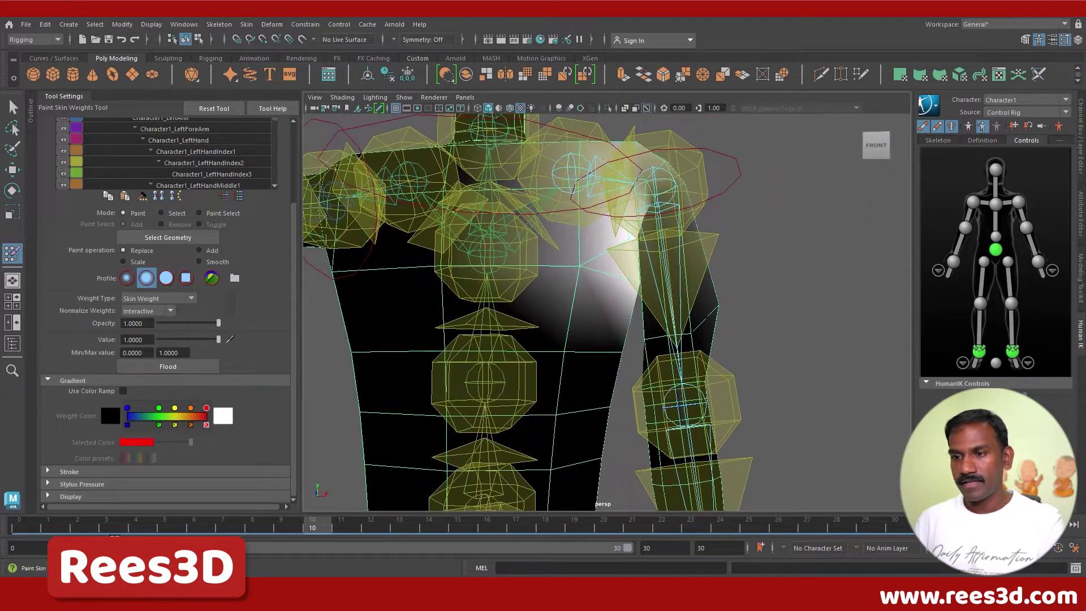
Return to the T-pose at frame 0 and examine the left shoulder and armpit weights from several angles.
drag(300, 523, 31, 519)
alt+right_drag(619, 348, 556, 357)
alt+middle_drag(596, 358, 617, 362)
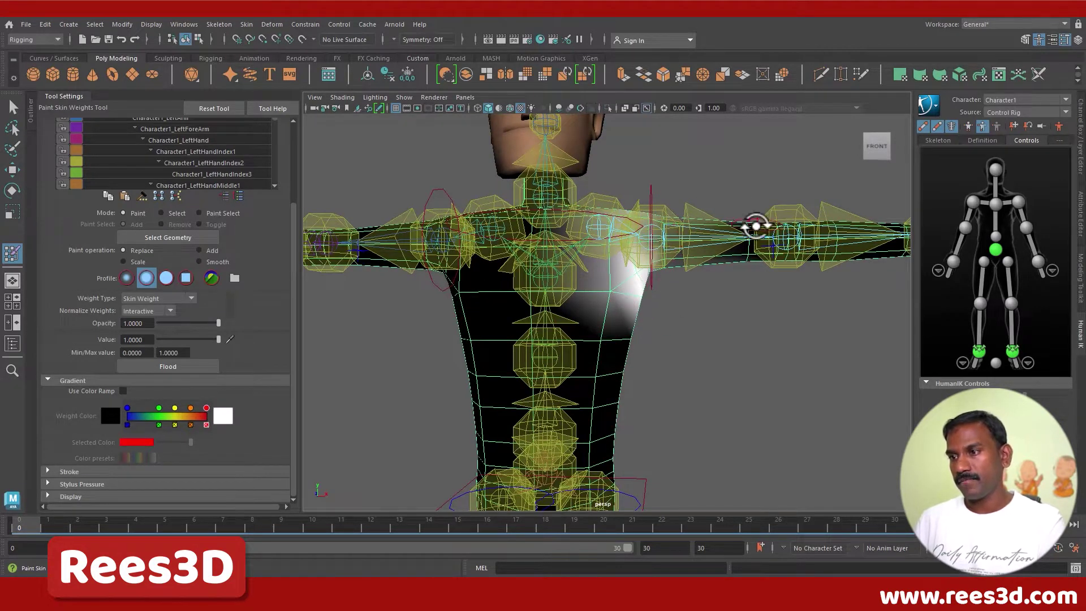
drag(32, 518, 8, 501)
alt+drag(674, 322, 759, 334)
alt+right_drag(760, 332, 729, 329)
alt+drag(577, 310, 642, 315)
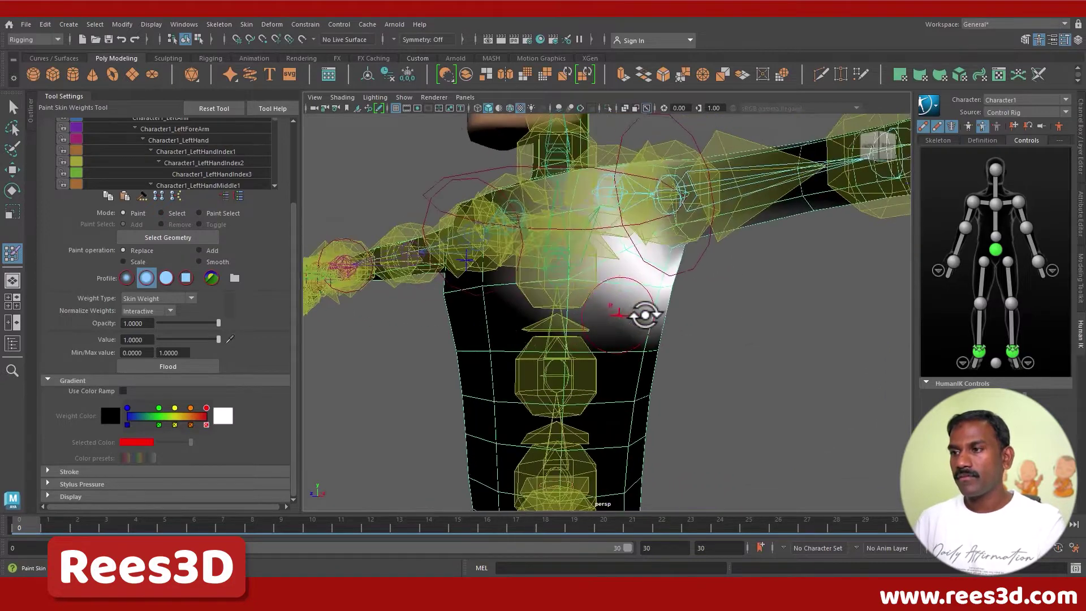
alt+right_drag(643, 315, 696, 324)
alt+middle_drag(696, 324, 625, 387)
mouse_move(625, 388)
alt+mouse_down()
mouse_move(642, 384)
mouse_move(584, 339)
mouse_move(681, 345)
mouse_move(632, 321)
alt+mouse_up()
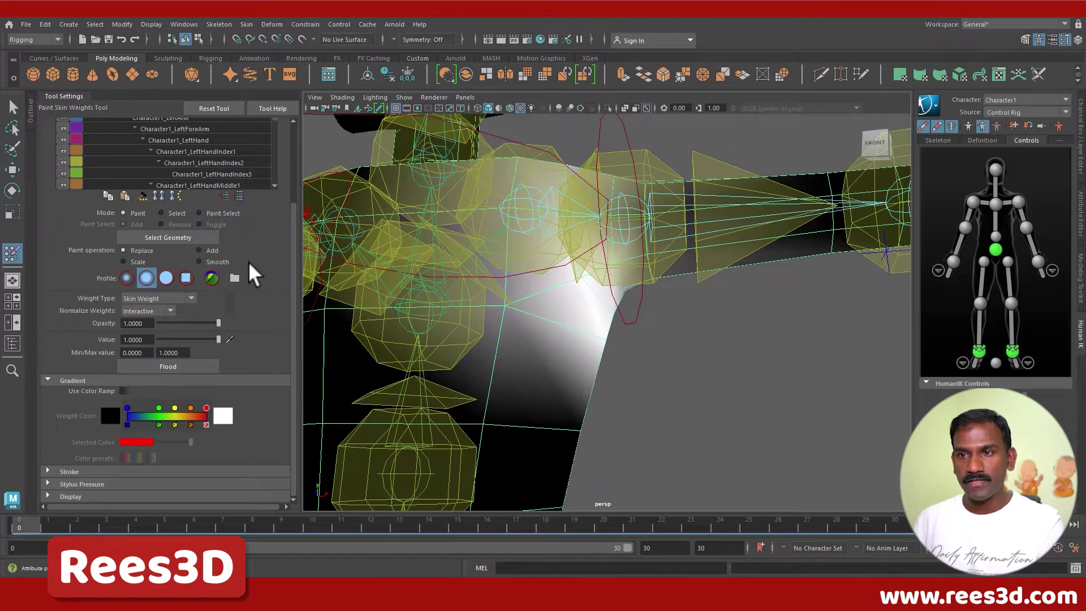
Try the Smooth paint operation and a brush Value of 0.6117, and return to Replace with Value 1.0.
click(199, 261)
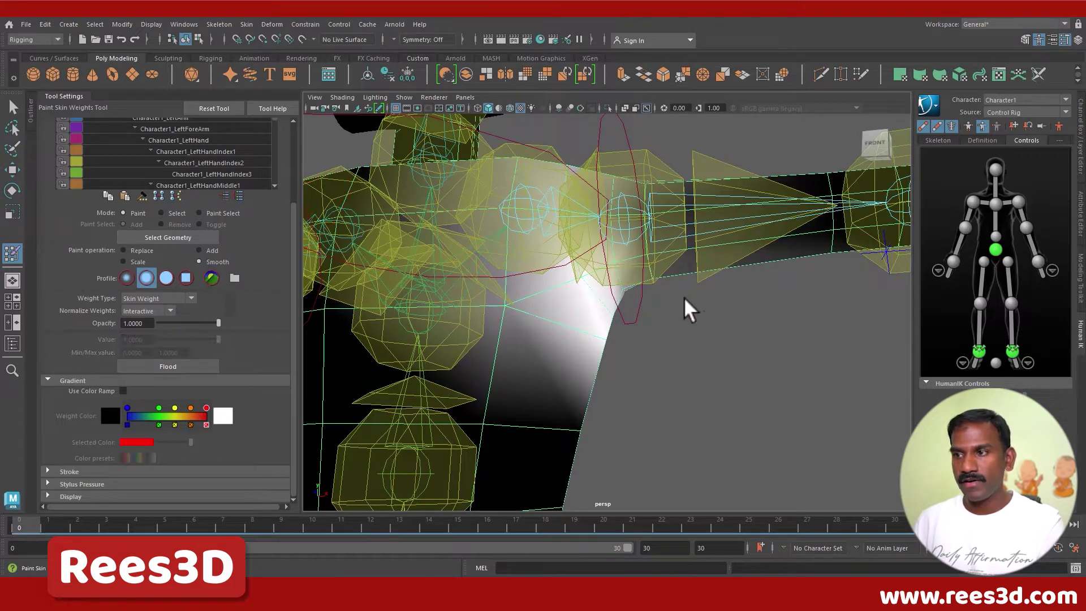
mouse_move(686, 308)
alt+mouse_down()
mouse_move(629, 233)
mouse_move(642, 297)
alt+mouse_up()
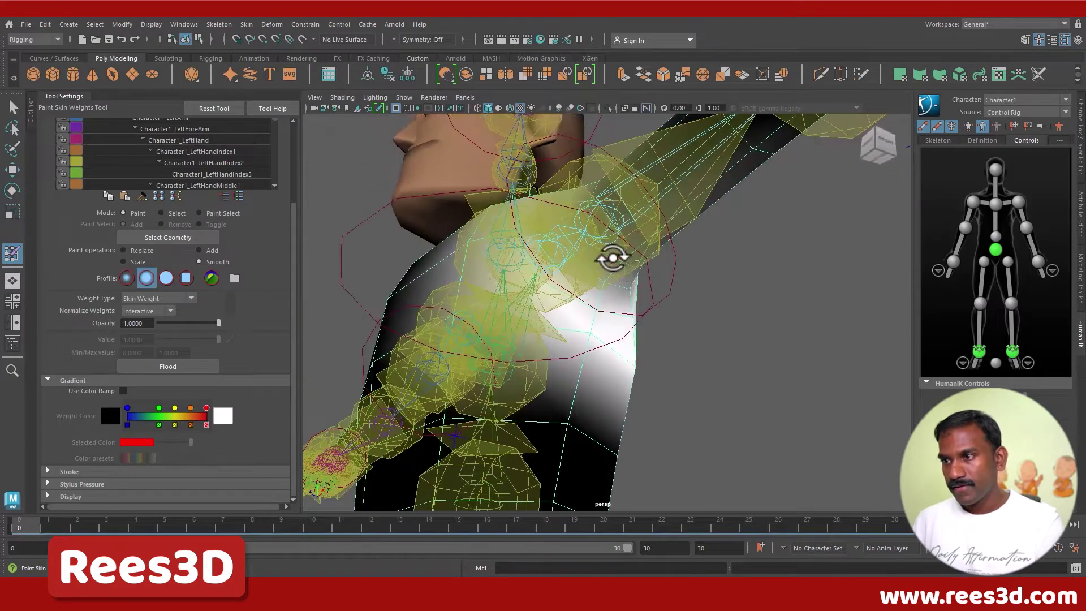
alt+drag(598, 258, 765, 309)
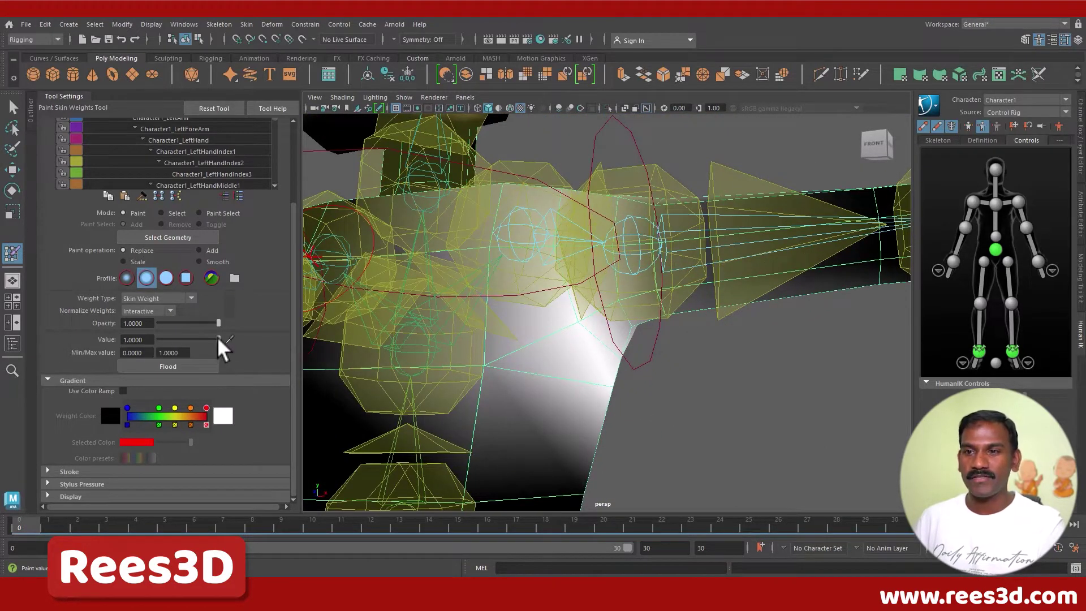
drag(217, 338, 195, 338)
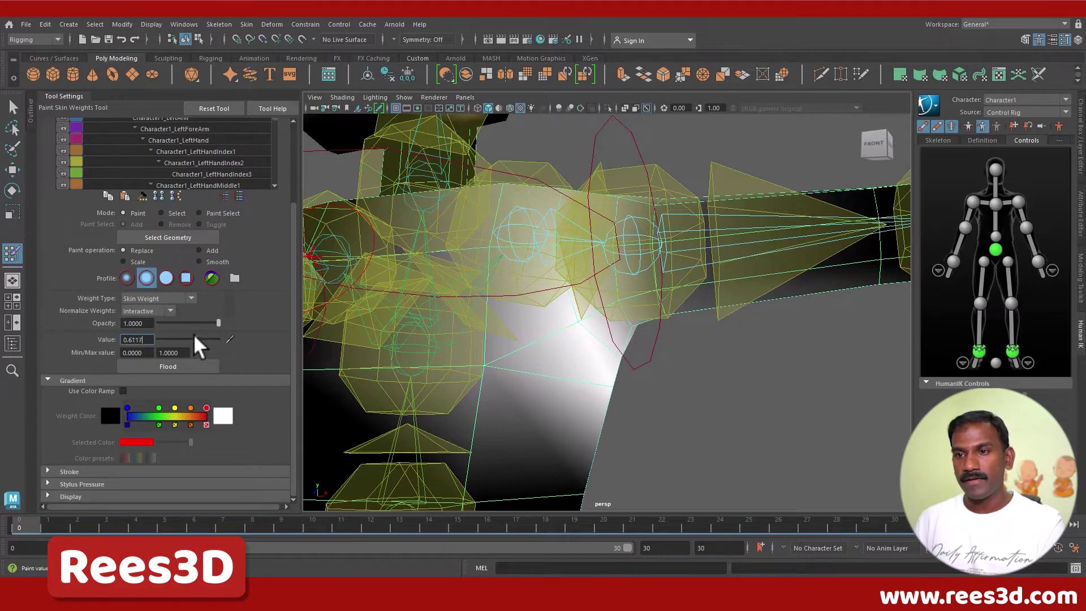
drag(195, 338, 277, 336)
Show the body mesh in smooth preview and scrub between frames 0 and 6 to check the left armpit deformation, ending at frame 1.
scroll(560, 281, down, 5)
alt+drag(560, 281, 588, 311)
alt+drag(698, 262, 640, 228)
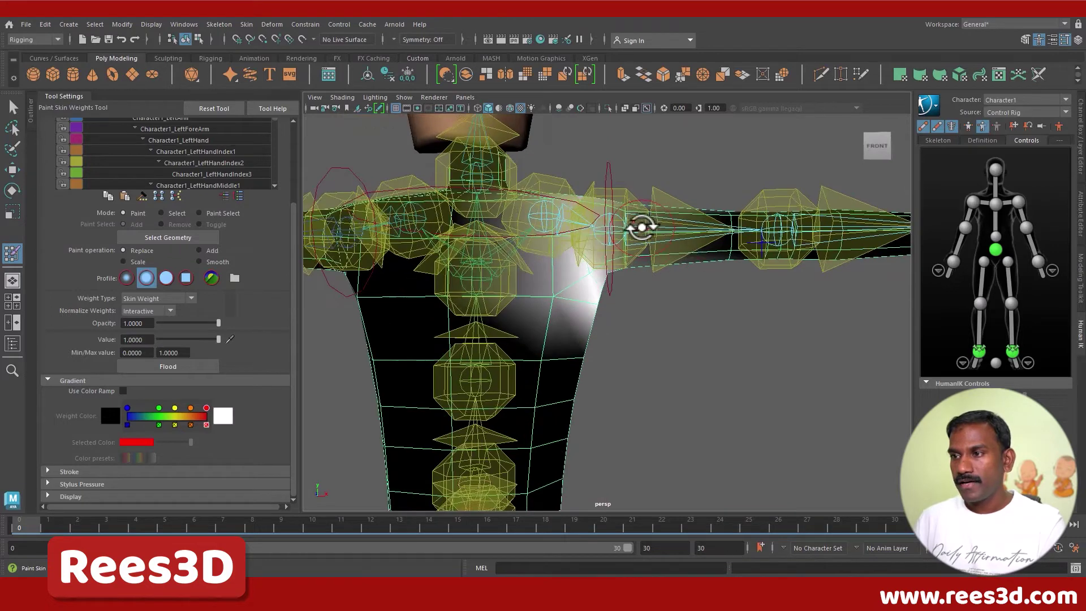
drag(33, 524, 192, 524)
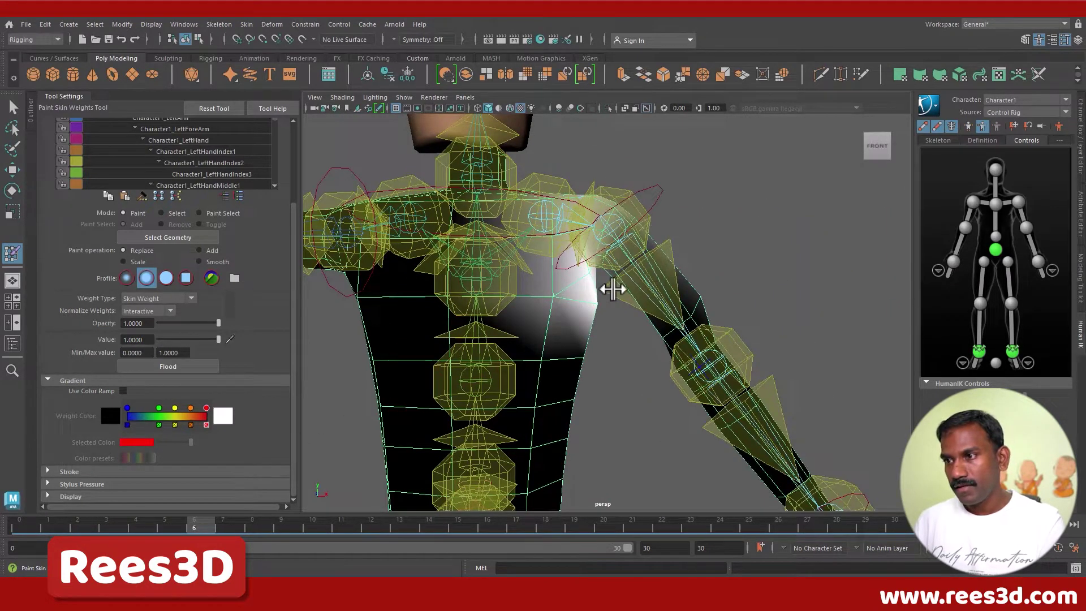
alt+drag(616, 287, 411, 425)
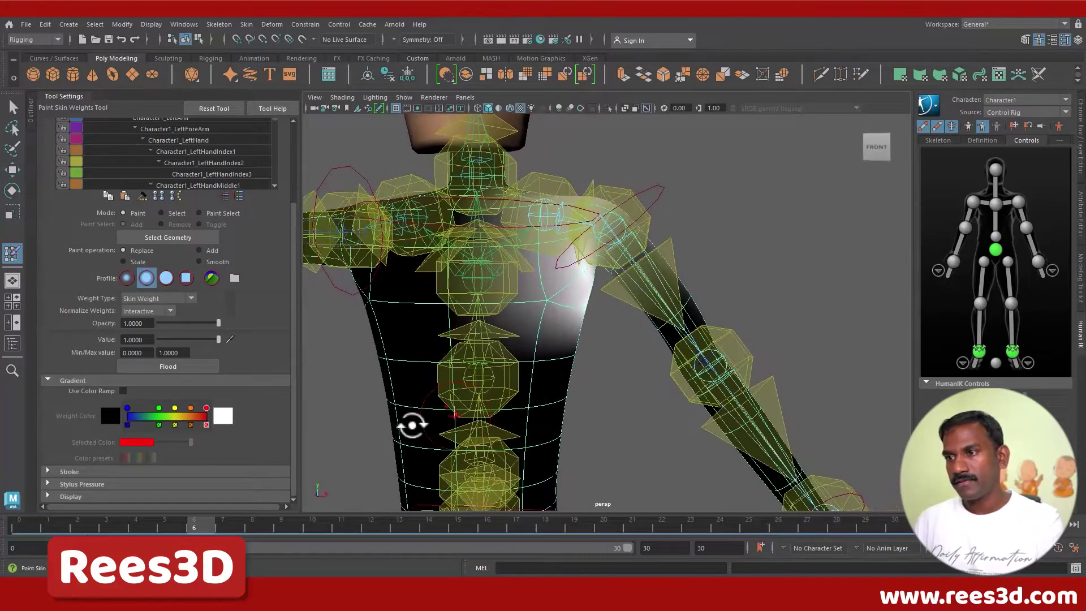
drag(15, 529, 51, 523)
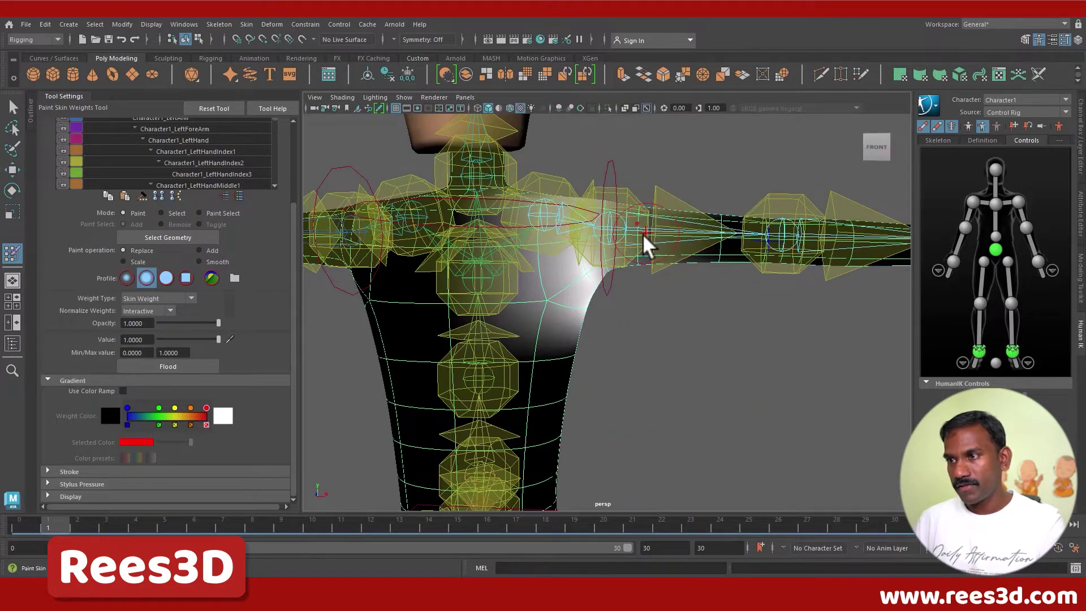
alt+drag(631, 259, 576, 244)
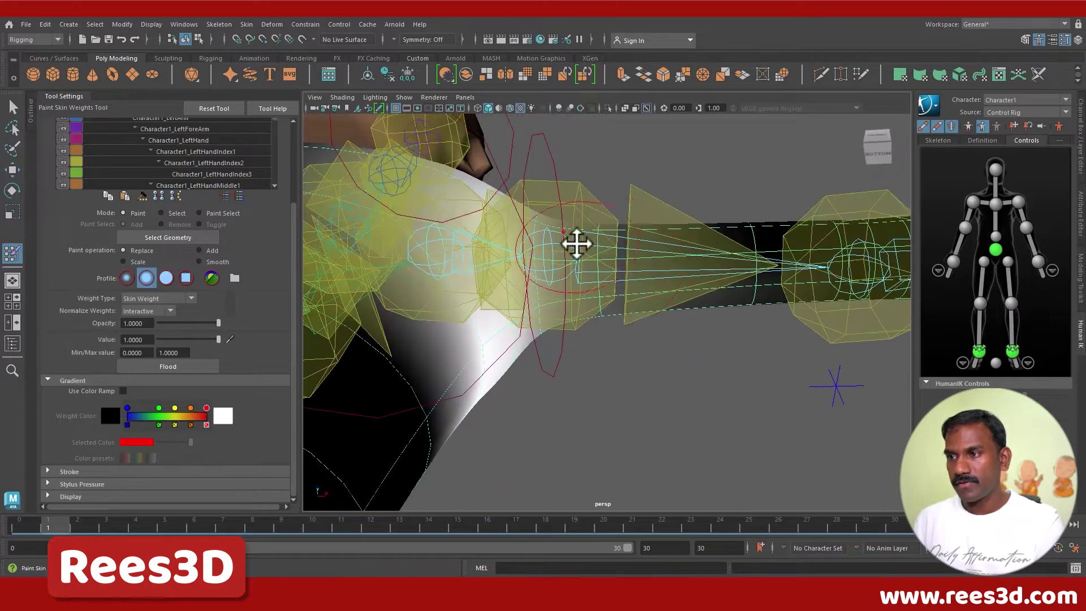
Make Character1_LeftArm the active influence and check its weights around the shoulder joint from below and from the front.
scroll(209, 171, up, 2)
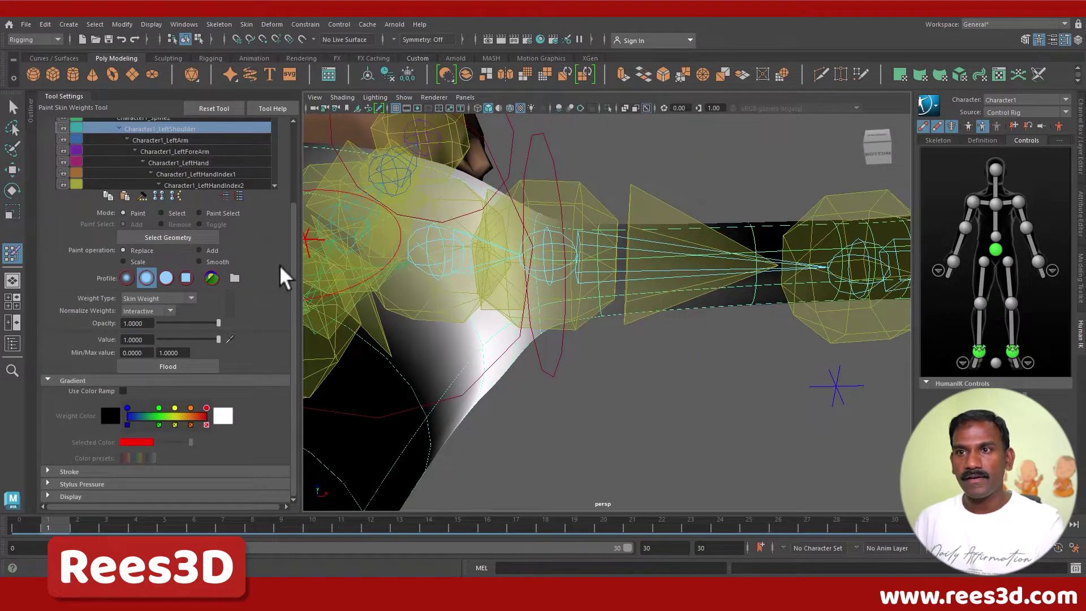
click(180, 140)
alt+drag(637, 284, 608, 276)
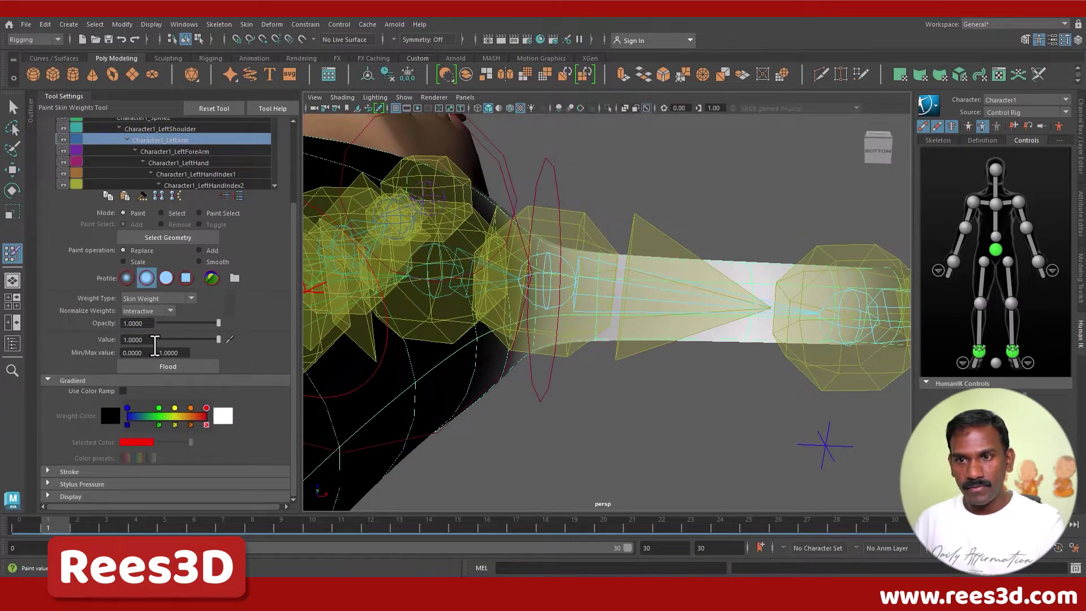
alt+drag(576, 293, 609, 329)
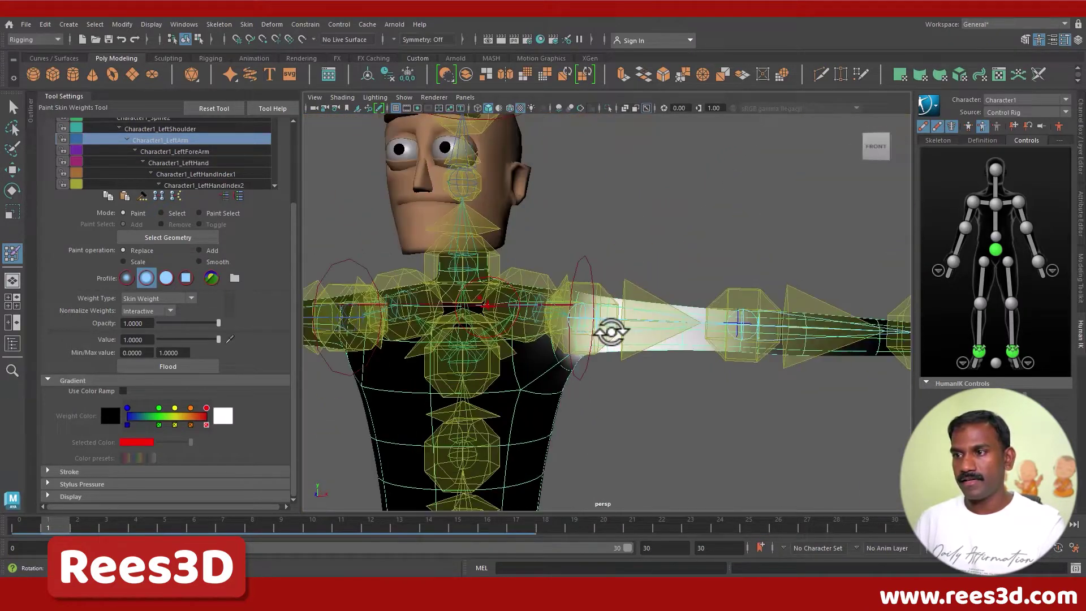
alt+right_drag(609, 329, 715, 349)
alt+middle_drag(622, 340, 634, 379)
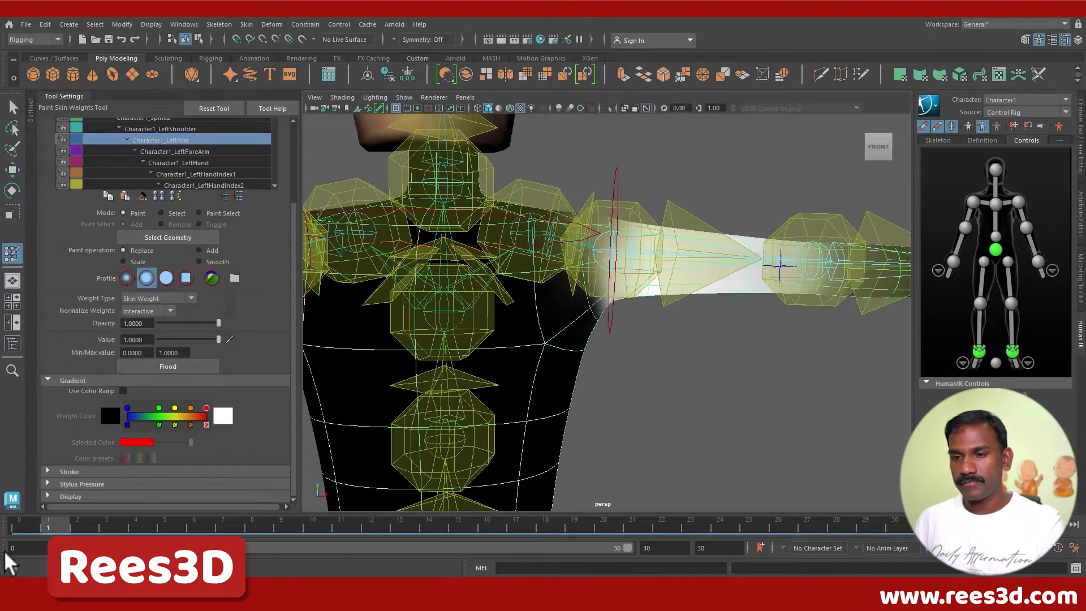
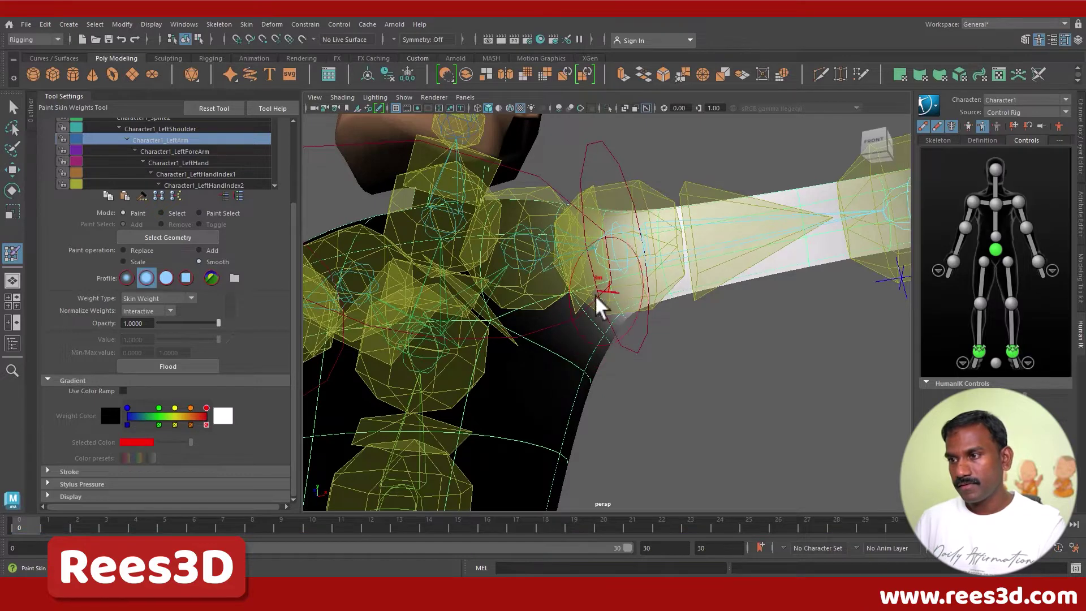
Smooth the Character1_LeftArm weights around the left shoulder joint and armpit on the front and back of the body.
alt+drag(588, 325, 634, 329)
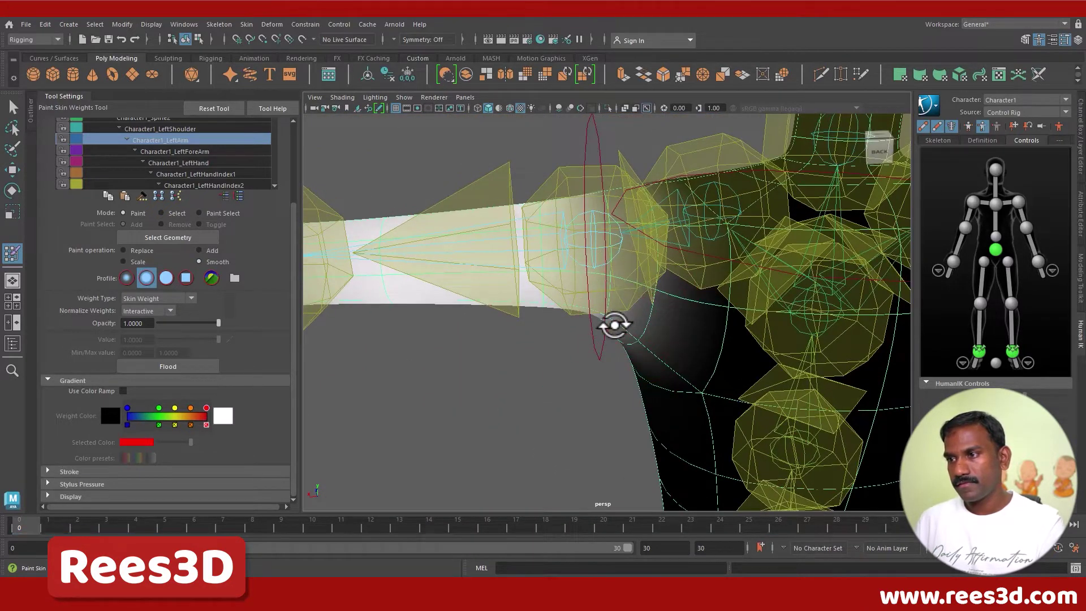
alt+drag(619, 343, 667, 371)
alt+right_drag(668, 372, 577, 337)
alt+middle_drag(577, 337, 624, 309)
alt+right_drag(625, 309, 572, 309)
alt+drag(639, 314, 606, 320)
alt+right_drag(606, 320, 692, 332)
alt+middle_drag(693, 332, 566, 338)
alt+drag(566, 338, 625, 361)
alt+middle_drag(650, 362, 585, 374)
alt+drag(731, 286, 645, 318)
Go to frame 10 and check the lowered left arm and armpit deformation from behind.
drag(26, 526, 78, 526)
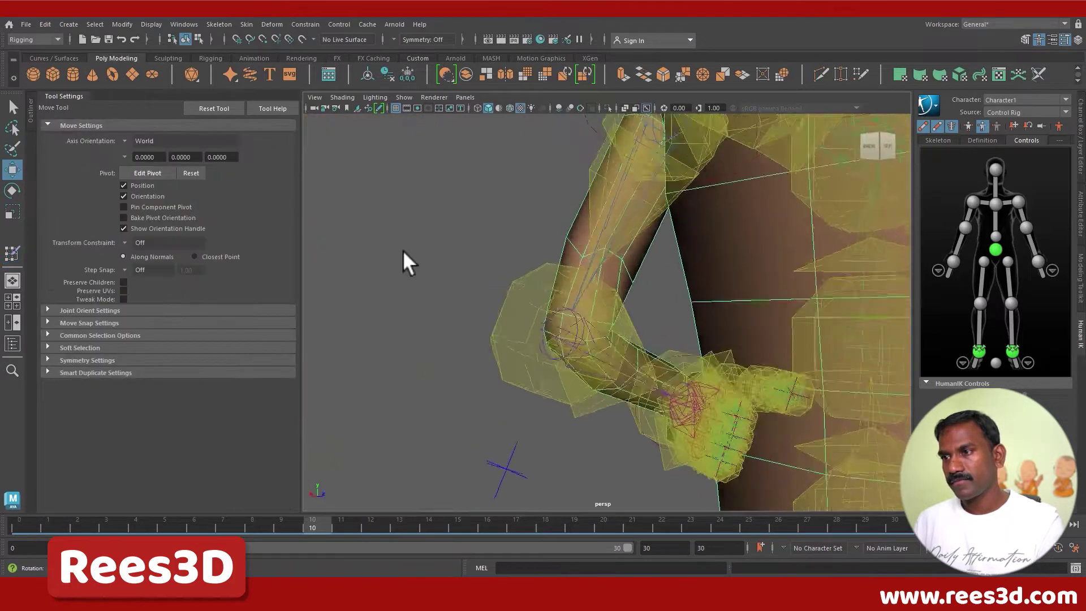
alt+drag(403, 250, 412, 266)
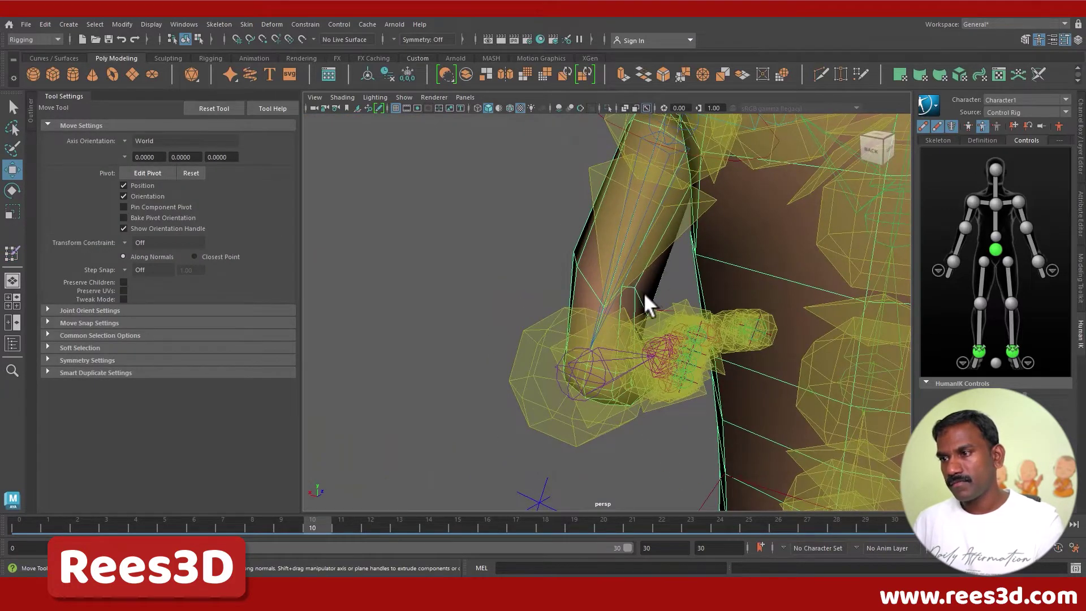
alt+right_drag(639, 291, 639, 273)
alt+drag(639, 273, 578, 273)
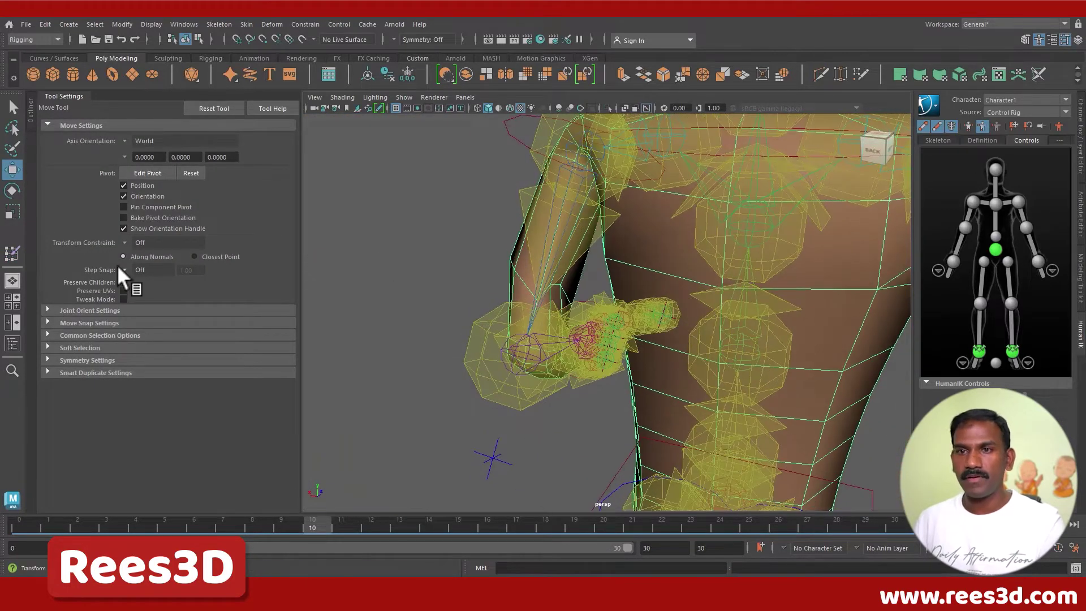
Reactivate the Paint Skin Weights tool and make Character1_LeftArm the active influence, checking its weights from behind.
click(7, 253)
mouse_move(383, 334)
alt+mouse_down()
mouse_move(582, 339)
mouse_move(613, 357)
mouse_move(710, 351)
mouse_move(772, 315)
mouse_move(795, 339)
mouse_move(735, 353)
mouse_move(565, 310)
mouse_move(482, 255)
alt+mouse_up()
alt+drag(567, 264, 503, 272)
alt+drag(622, 312, 548, 359)
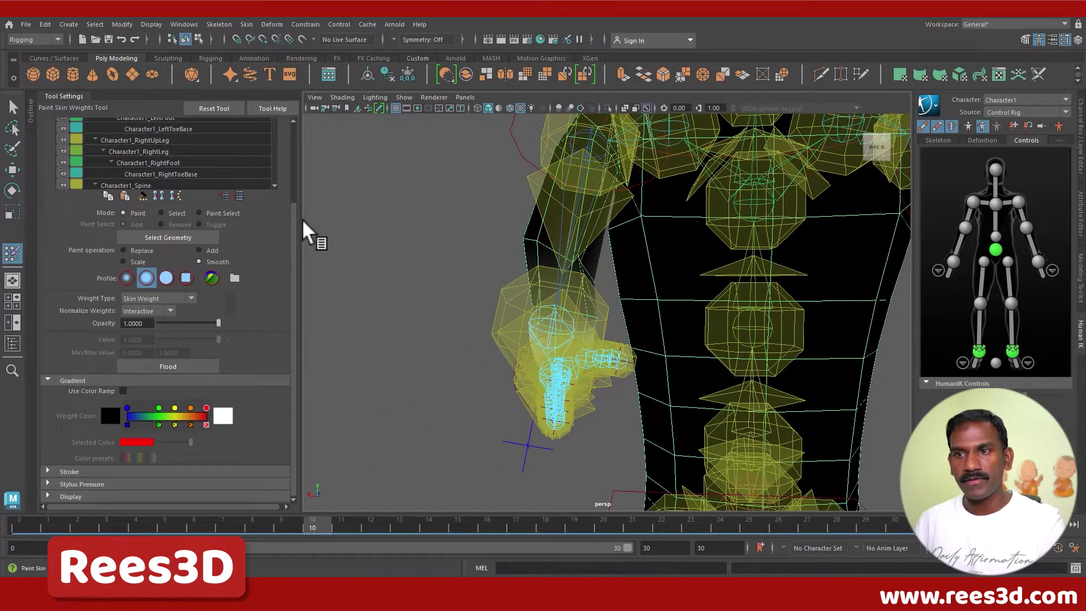
drag(294, 222, 304, 127)
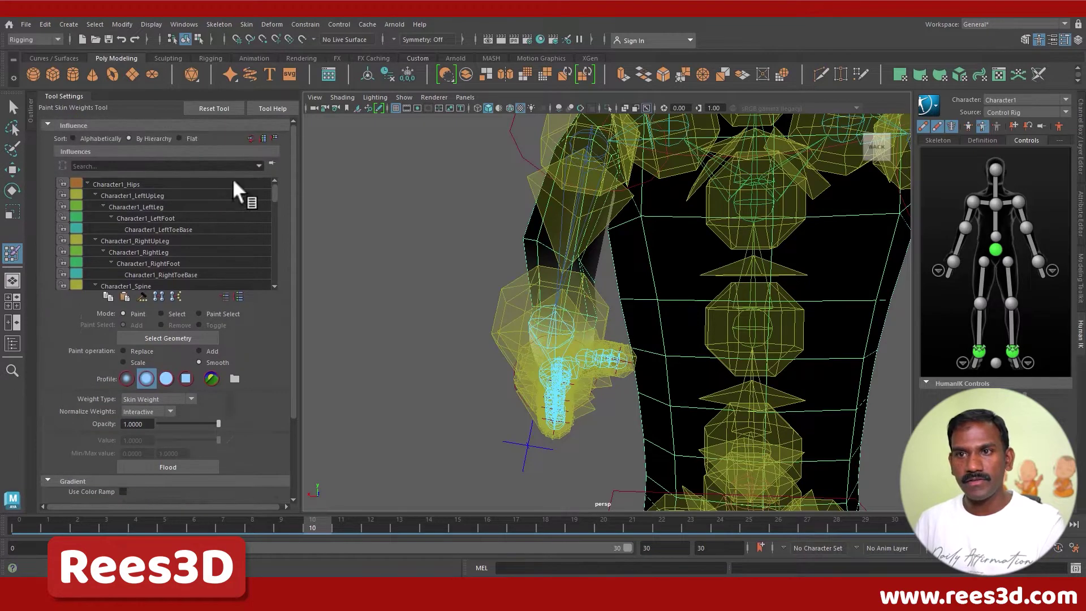
scroll(215, 219, down, 3)
click(212, 214)
click(181, 216)
alt+drag(588, 271, 656, 260)
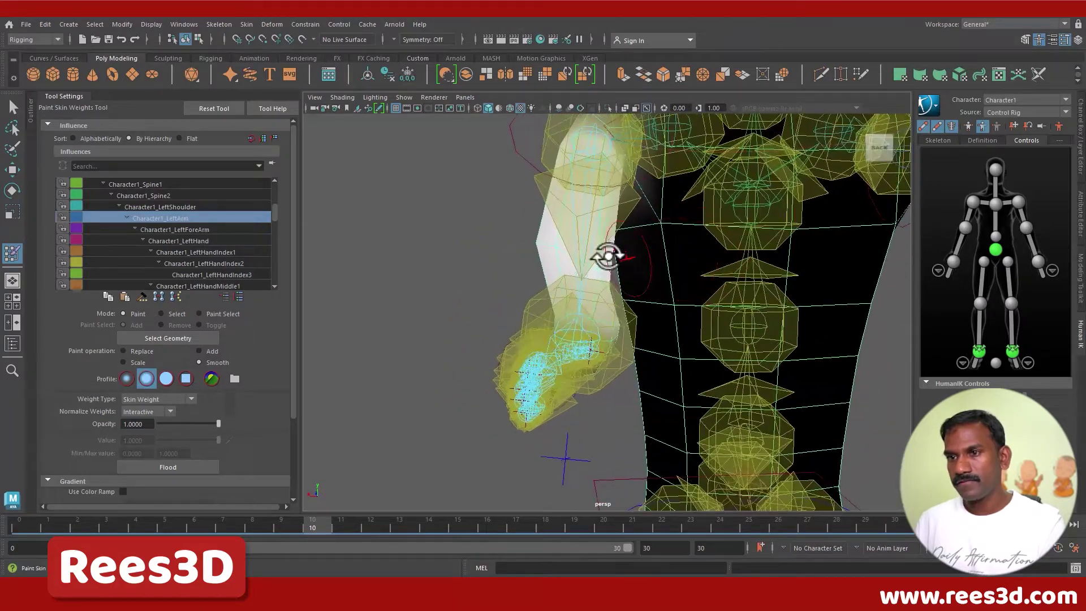
Make Character1_LeftShoulder the active influence and paint away its excess weight on the upper back with Replace at Value 0.
click(196, 208)
mouse_move(729, 333)
alt+mouse_down()
mouse_move(625, 395)
mouse_move(734, 407)
mouse_move(565, 407)
mouse_move(606, 413)
mouse_move(635, 402)
mouse_move(550, 393)
alt+mouse_up()
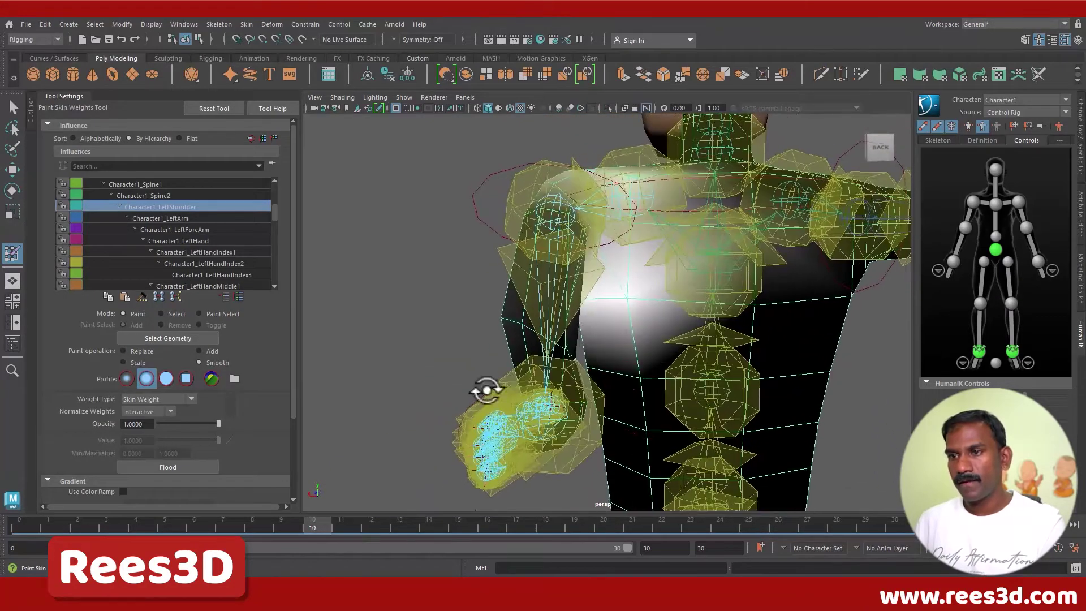
click(141, 351)
alt+drag(554, 364, 620, 220)
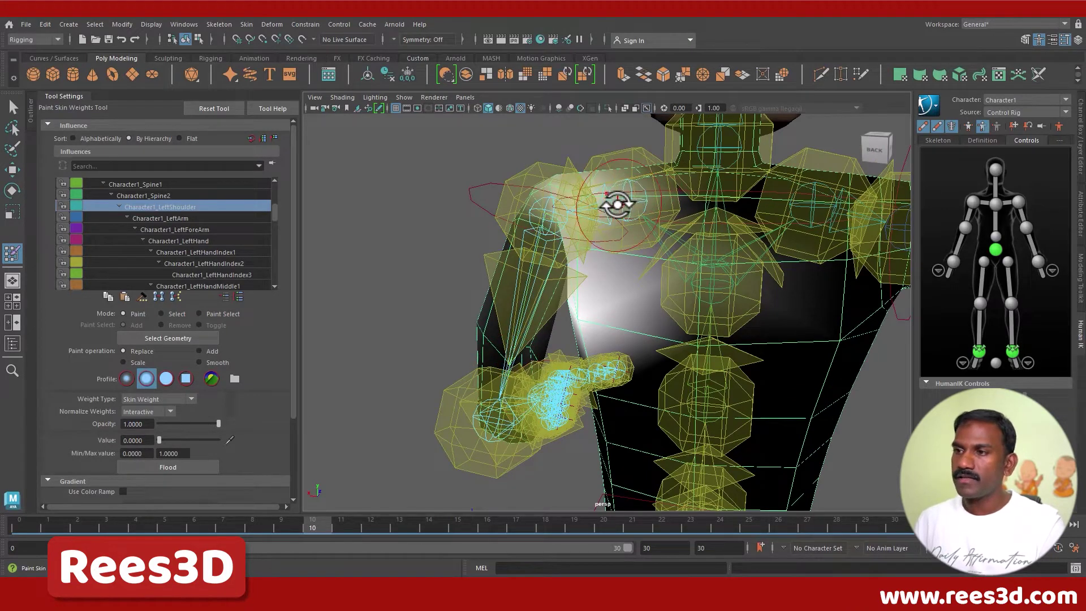
alt+drag(517, 324, 501, 342)
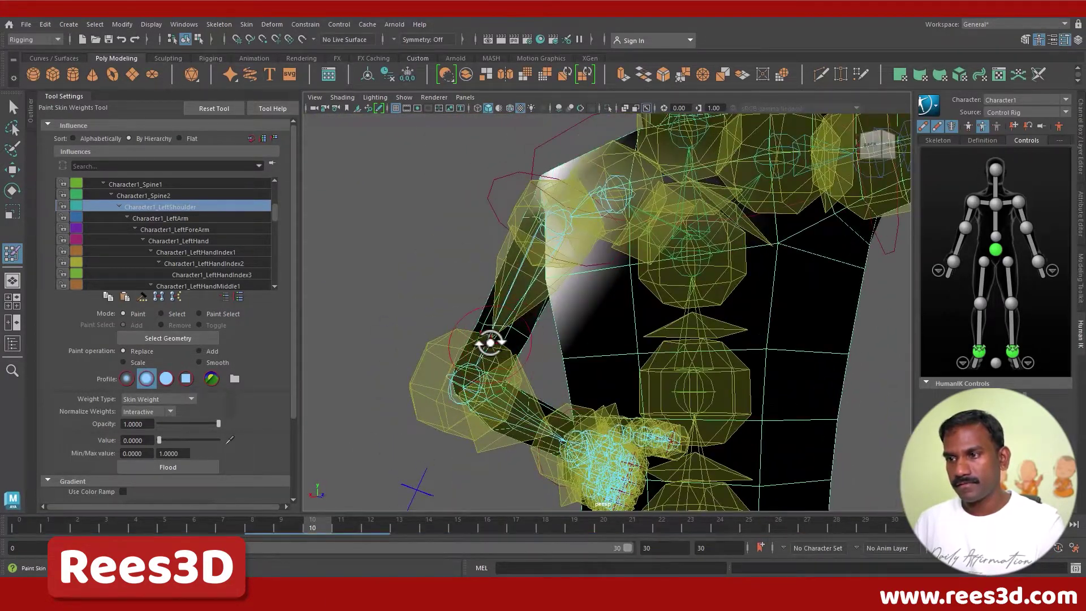
alt+drag(483, 403, 501, 481)
Show the body mesh in smooth preview and scrub from frame 0 to frame 12 to check the left shoulder deformation.
drag(311, 532, 21, 527)
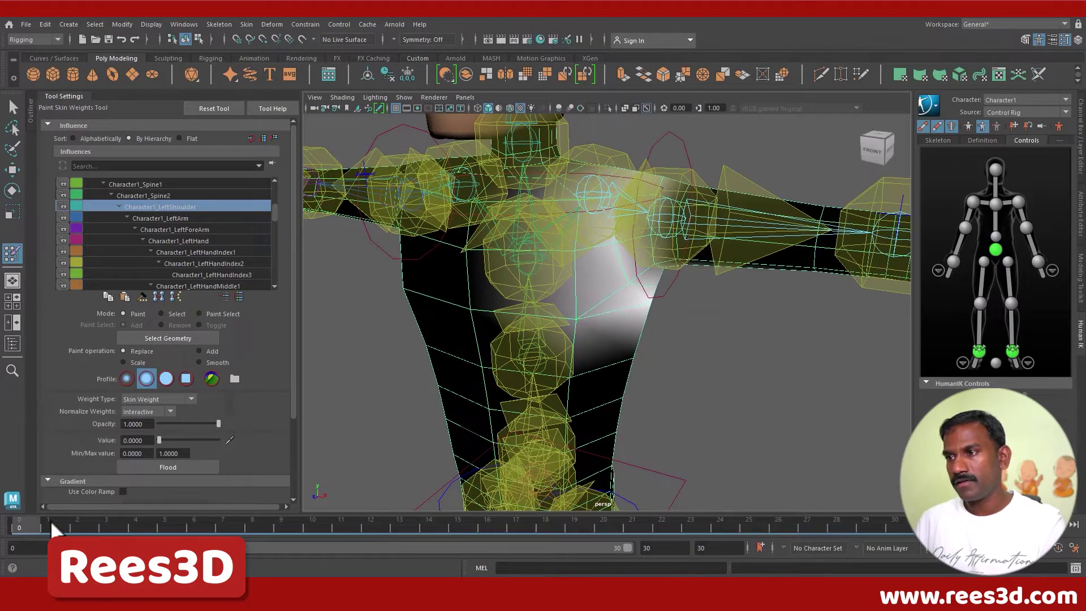
alt+drag(756, 322, 729, 313)
alt+middle_drag(729, 312, 620, 341)
alt+drag(620, 341, 653, 377)
drag(17, 529, 380, 526)
alt+drag(555, 378, 567, 338)
key(3)
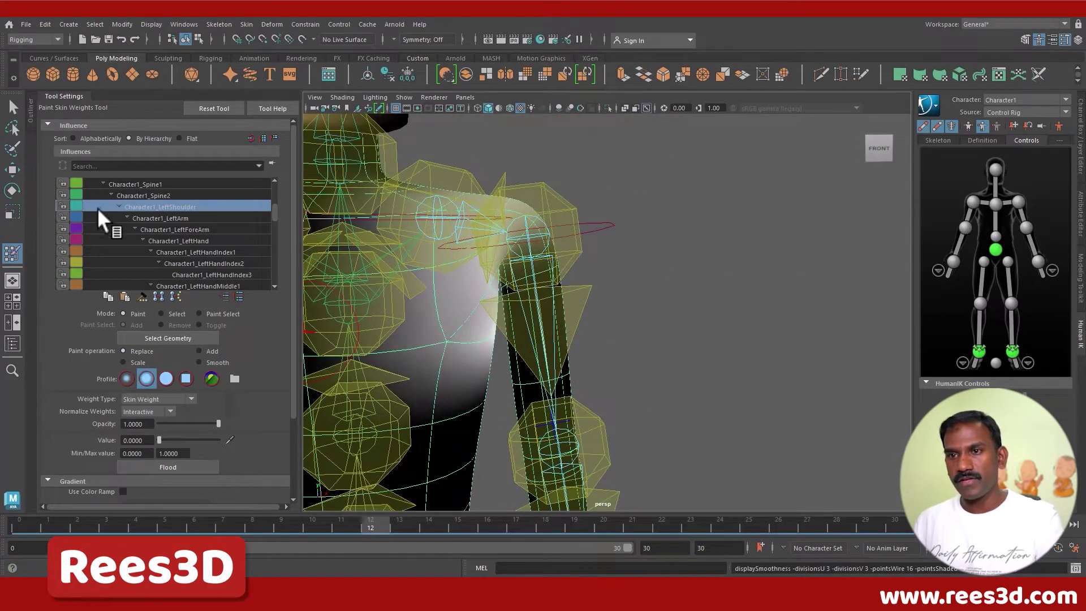
Leave weight painting, select the left wrist control and examine the lowered left arm and shoulder from front and back.
click(11, 170)
mouse_move(364, 310)
alt+mouse_down()
mouse_move(829, 276)
mouse_move(650, 334)
mouse_move(619, 331)
mouse_move(738, 398)
mouse_move(714, 351)
alt+mouse_up()
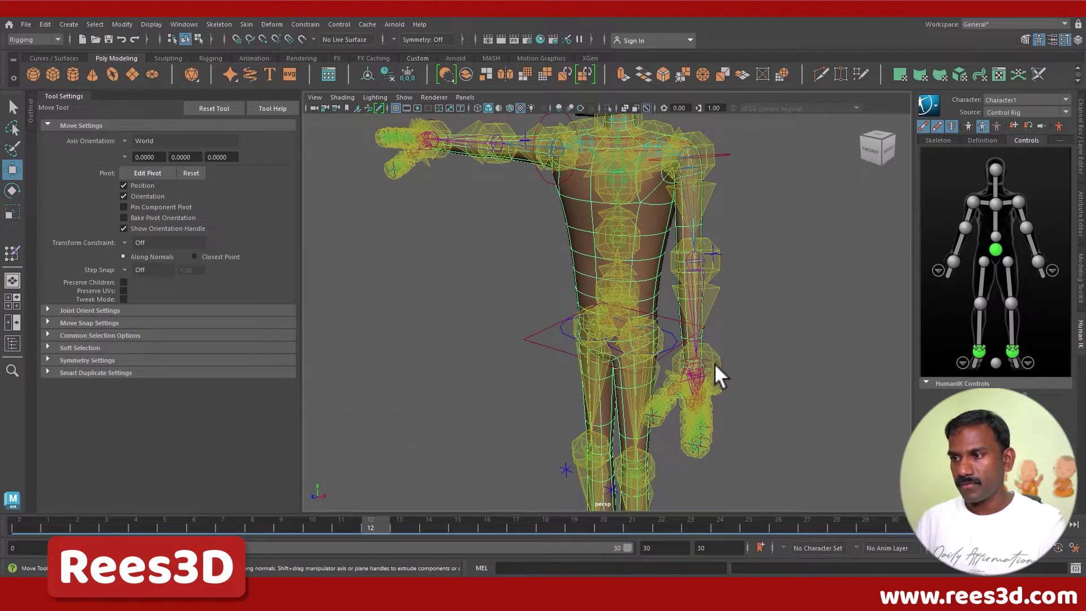
click(710, 370)
click(721, 361)
click(718, 364)
alt+drag(723, 374, 624, 247)
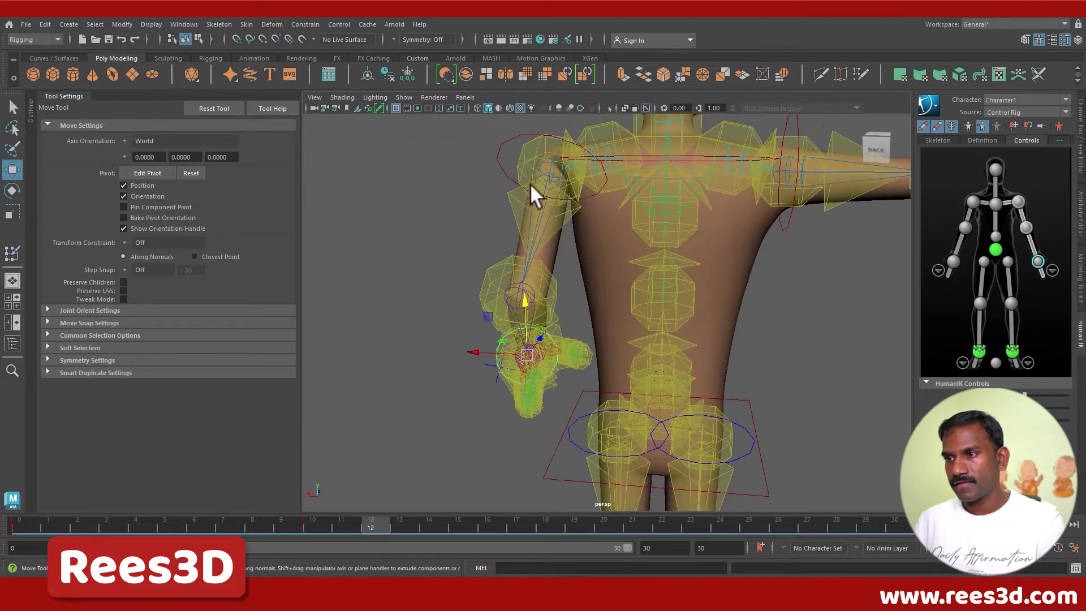
alt+drag(514, 239, 728, 362)
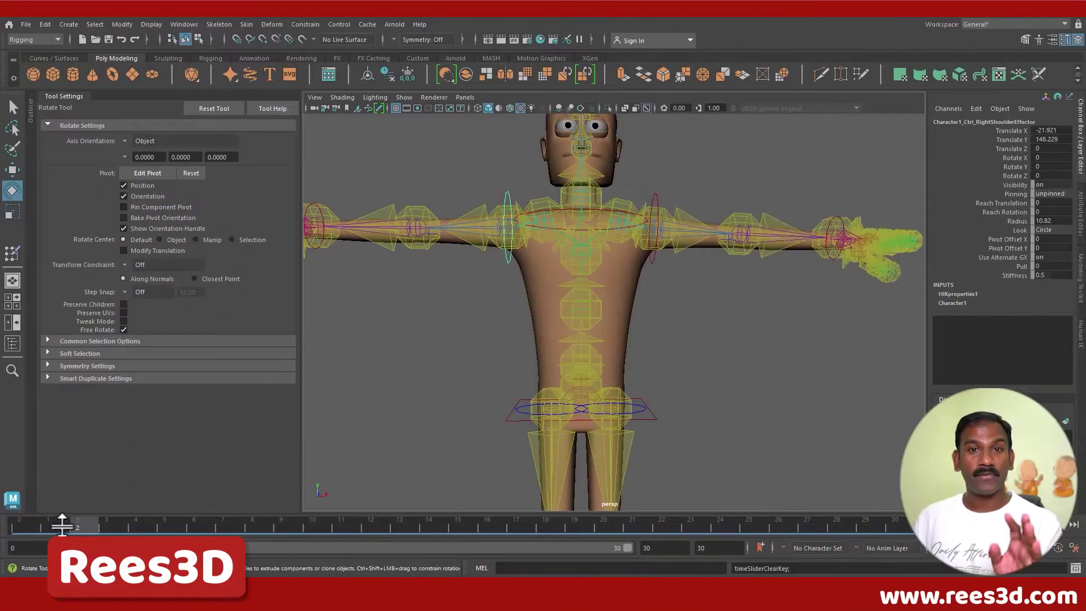
Try rotating the right shoulder control to about -31.6 in Y at frame 3, undo it and return to frame 0.
mouse_move(114, 529)
mouse_down()
mouse_move(8, 544)
mouse_move(115, 531)
mouse_up()
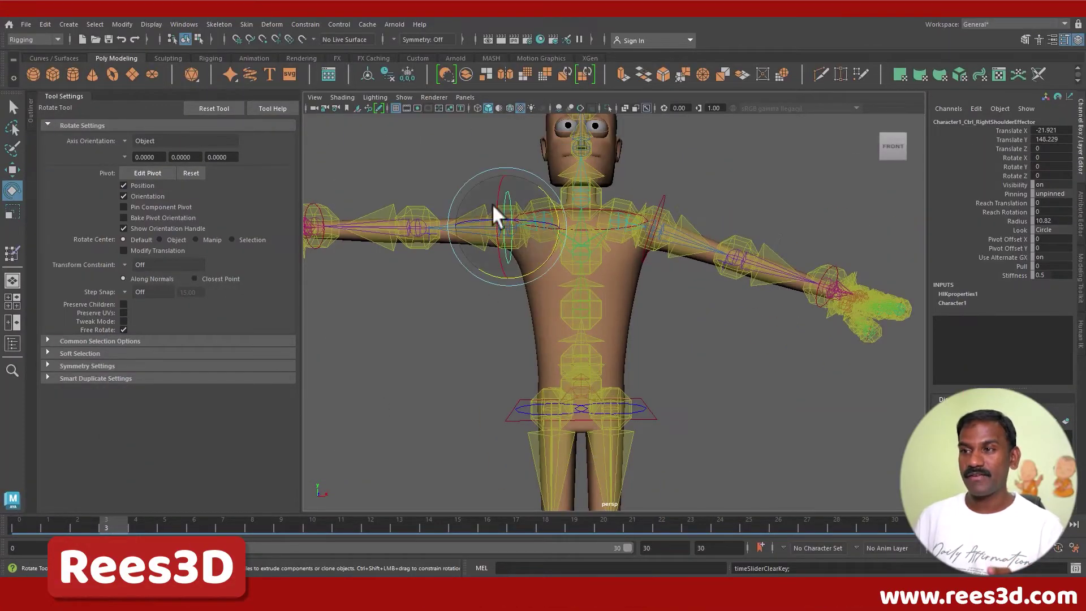
drag(533, 267, 500, 262)
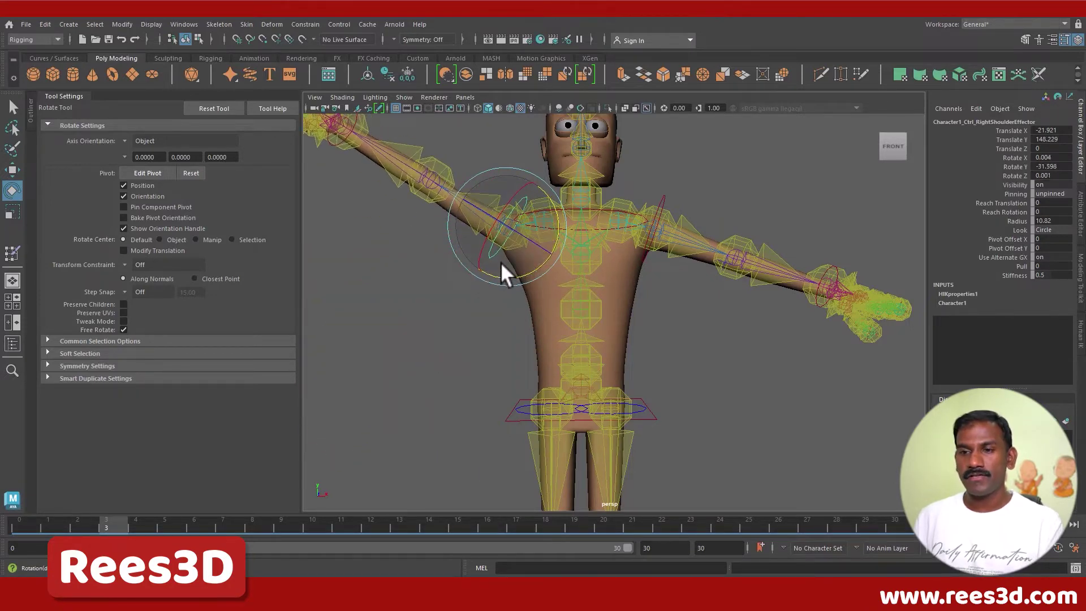
key(ctrl+z)
drag(113, 525, 2, 532)
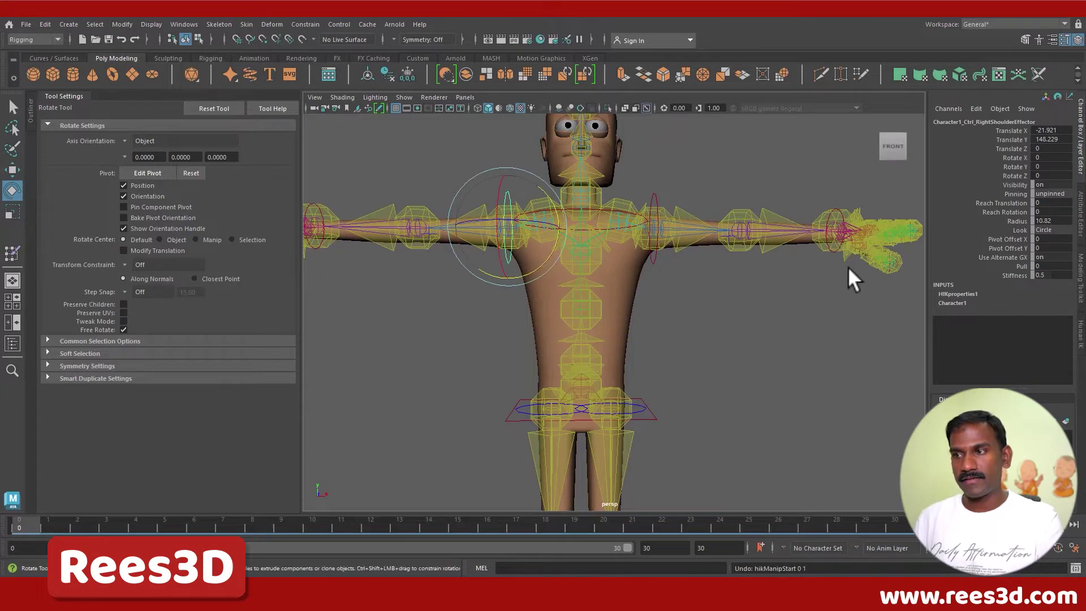
Select the body mesh and reset the Mirror Skin Weights options to their defaults.
click(631, 283)
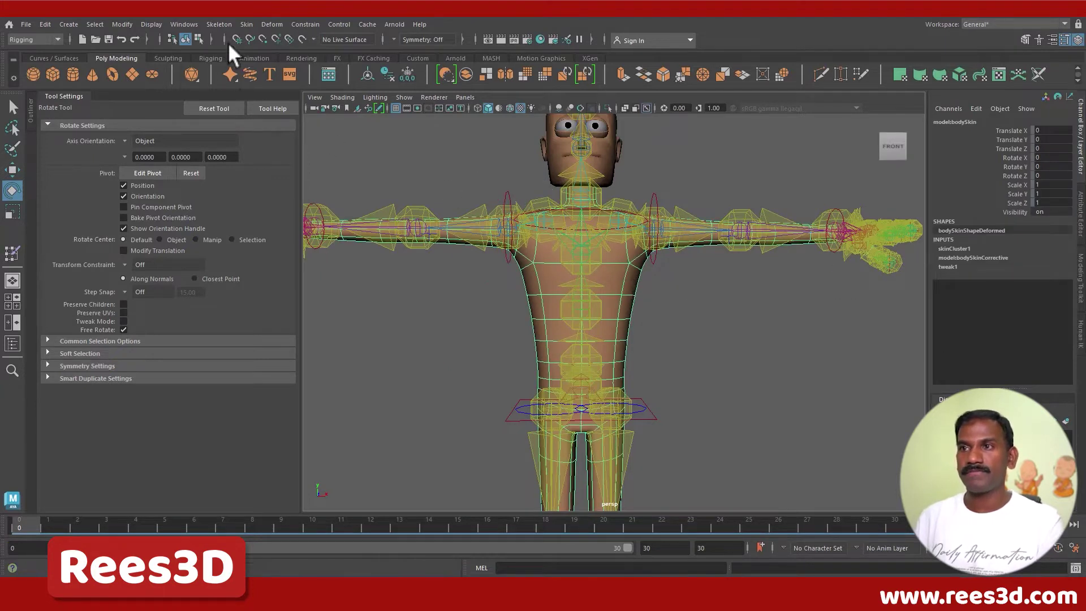
click(244, 24)
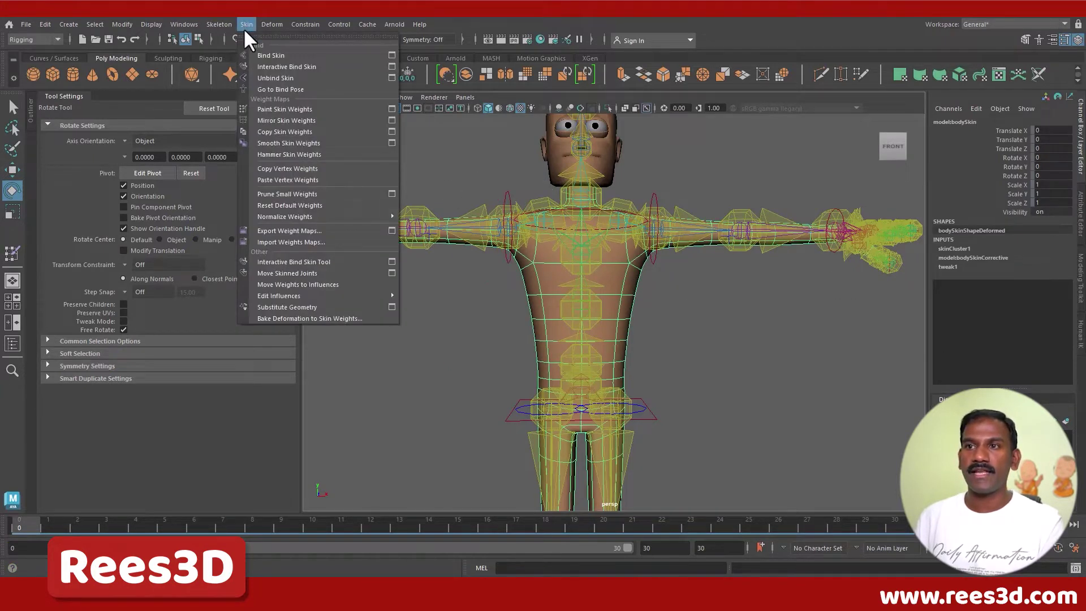
click(391, 120)
click(737, 150)
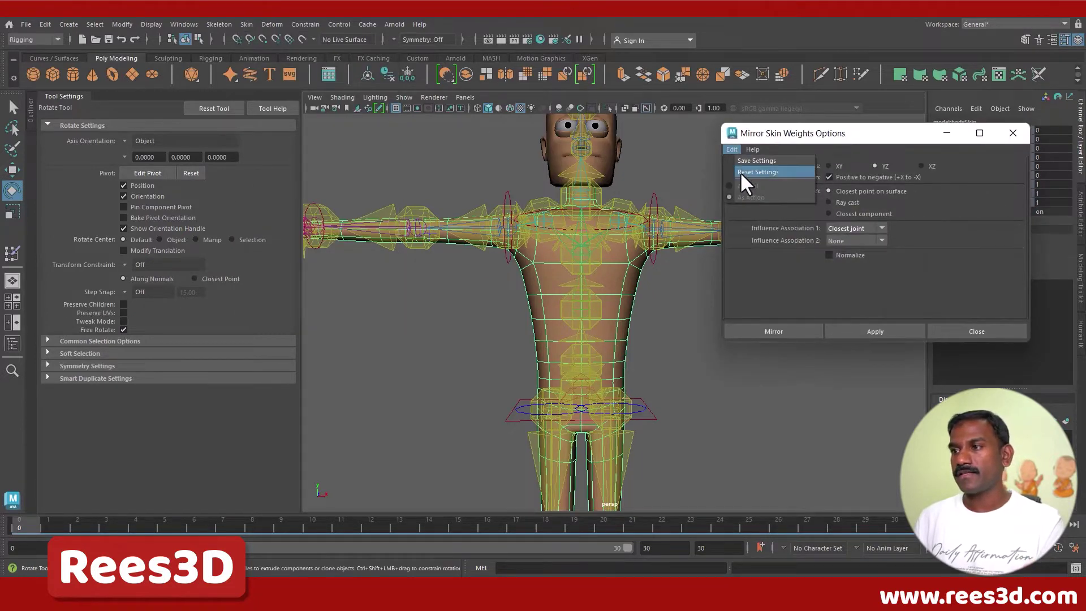
click(740, 172)
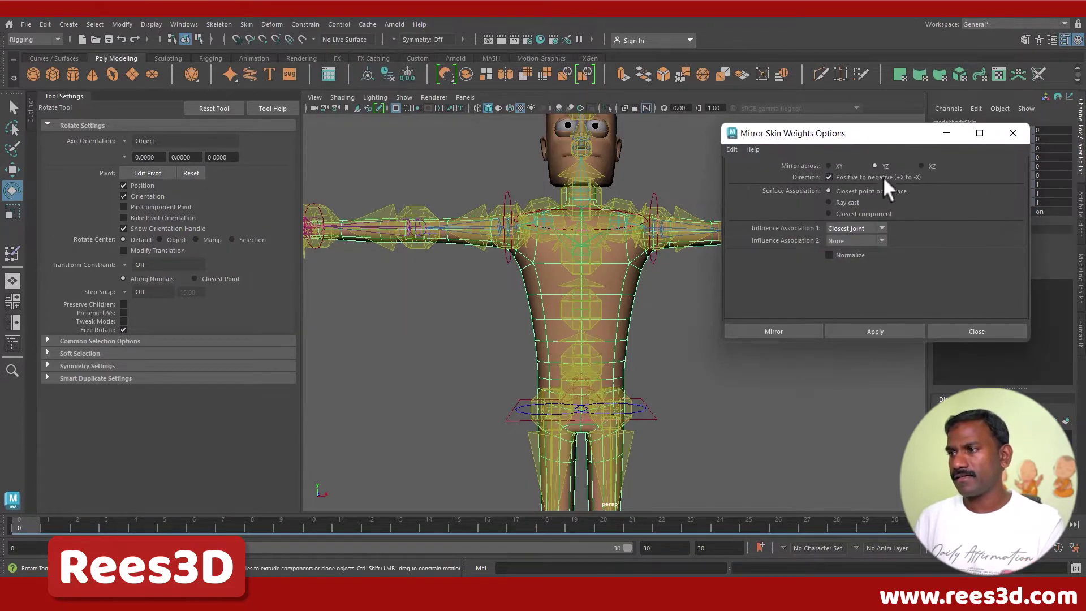
Check the character's axis orientation and mirror the skin weights across YZ from +X to -X, using closest point on surface and closest joint.
alt+drag(636, 374, 404, 460)
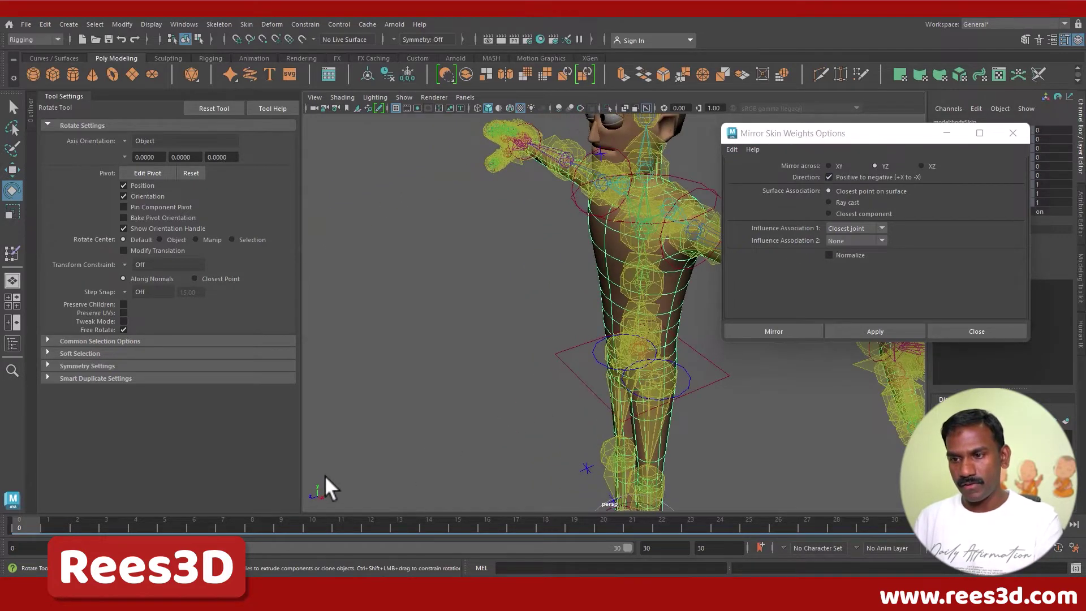
alt+drag(452, 415, 612, 345)
alt+right_drag(610, 346, 515, 358)
alt+middle_drag(577, 351, 553, 311)
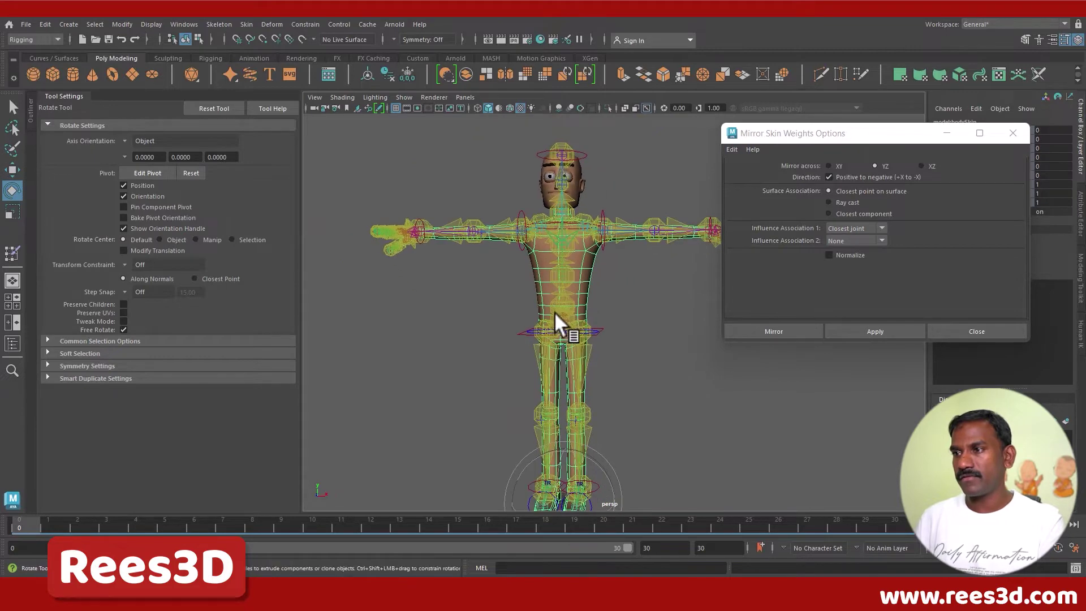
alt+right_drag(526, 300, 614, 257)
click(779, 331)
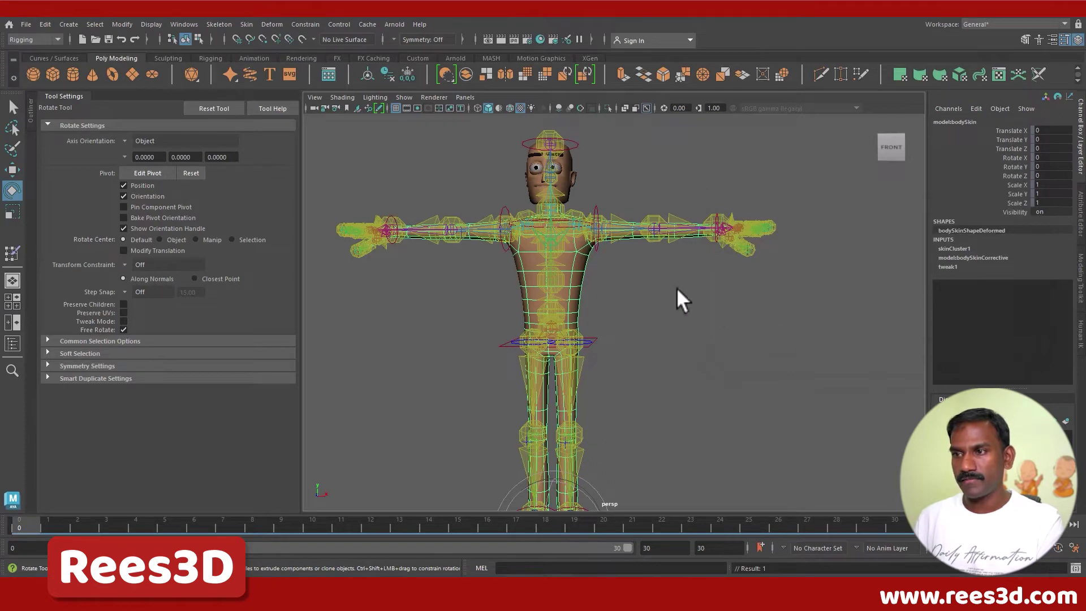
Lower the right arm by rotating its shoulder control to about 85 in Y and compare both shoulders at frame 9.
alt+right_drag(484, 262, 598, 232)
alt+middle_drag(598, 232, 633, 237)
mouse_move(525, 239)
alt+mouse_down()
mouse_move(543, 243)
mouse_move(528, 256)
alt+mouse_up()
click(461, 227)
drag(521, 212, 543, 121)
alt+drag(594, 250, 585, 270)
drag(230, 525, 281, 523)
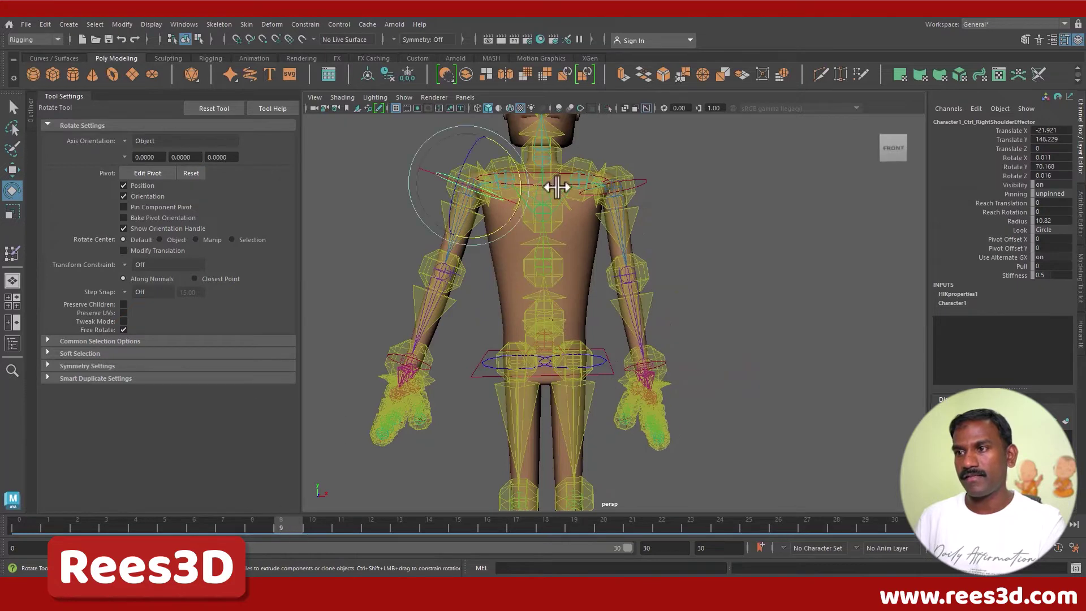
alt+drag(481, 264, 507, 198)
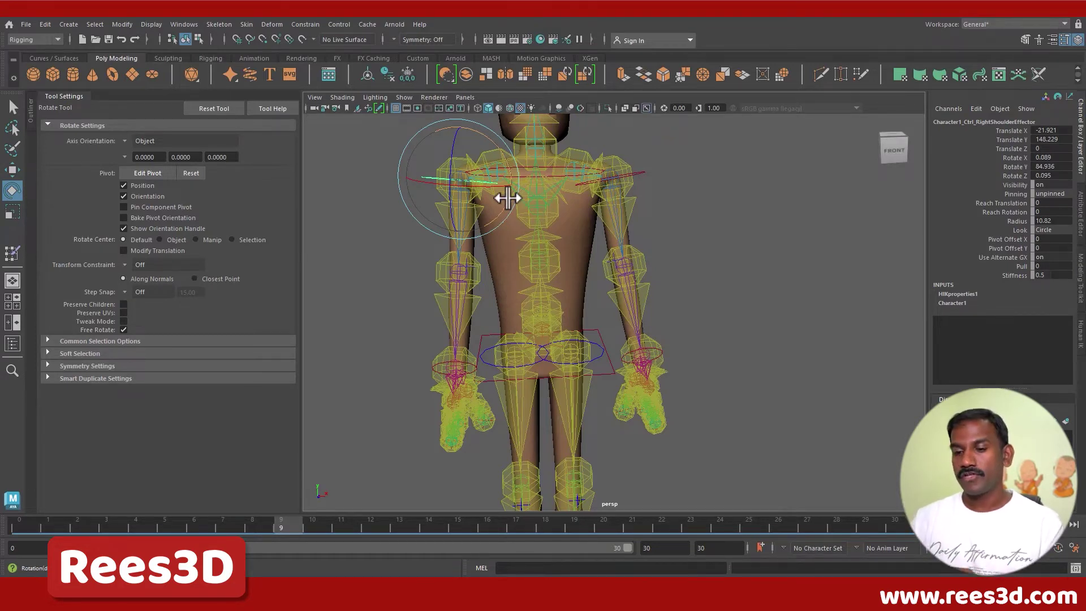
Undo the right shoulder test rotations and return to the T-pose at frame 0.
key(ctrl+z)
key(ctrl+z)
key(ctrl+z)
key(ctrl+z)
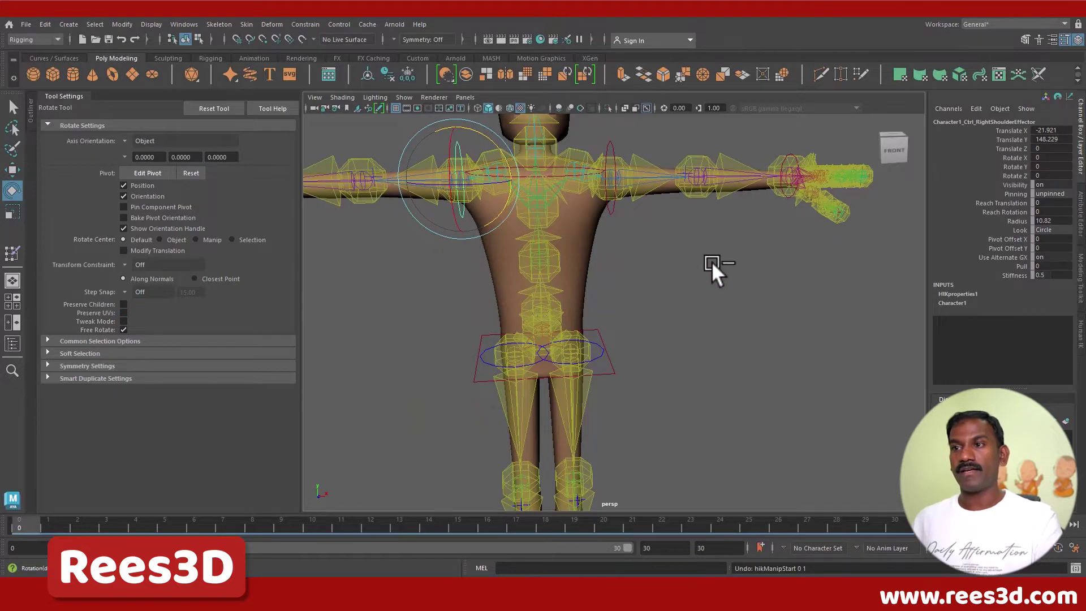
Select the left shoulder control and delete its test animation keys over frames 0 to 10.
alt+right_drag(703, 260, 622, 205)
click(614, 229)
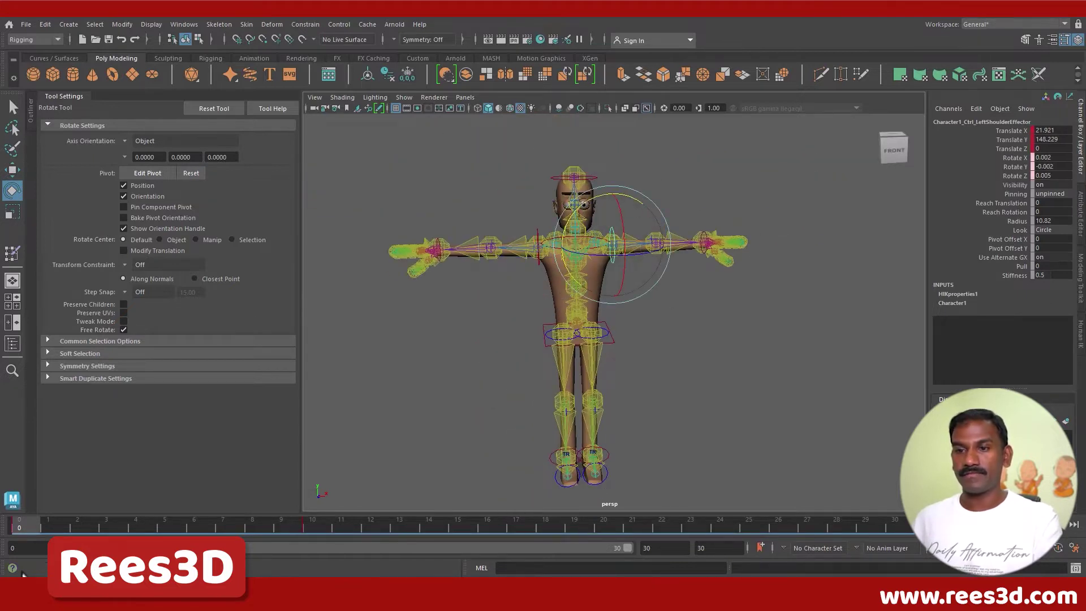
shift+drag(302, 528, 17, 527)
right_click(128, 526)
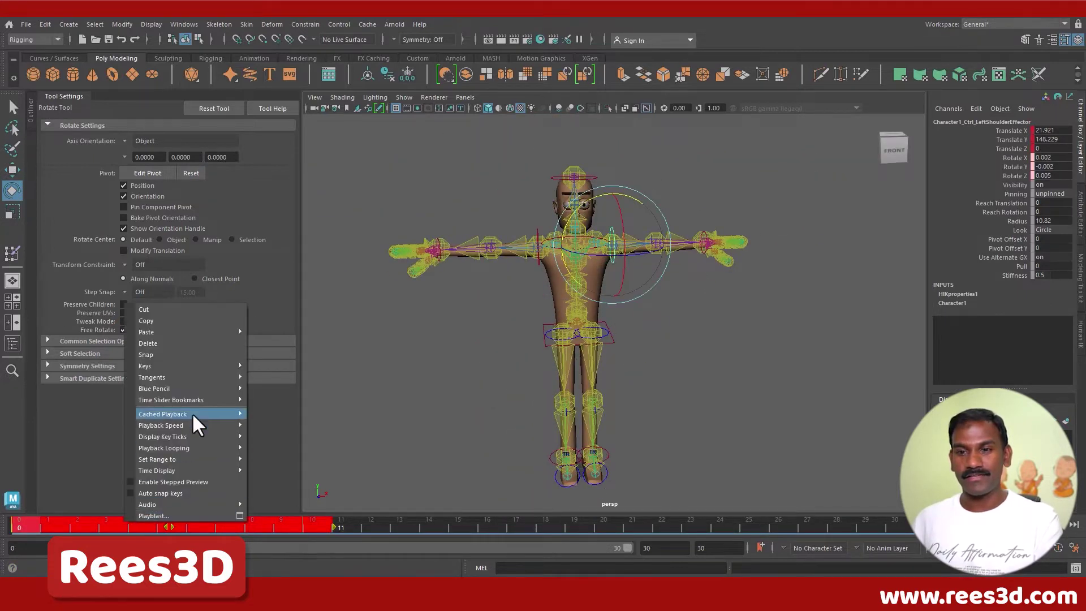
click(201, 343)
Pose the legs in a stride by moving the left ankle control back to about -26 in Z and the right foot forward.
alt+drag(492, 418, 639, 350)
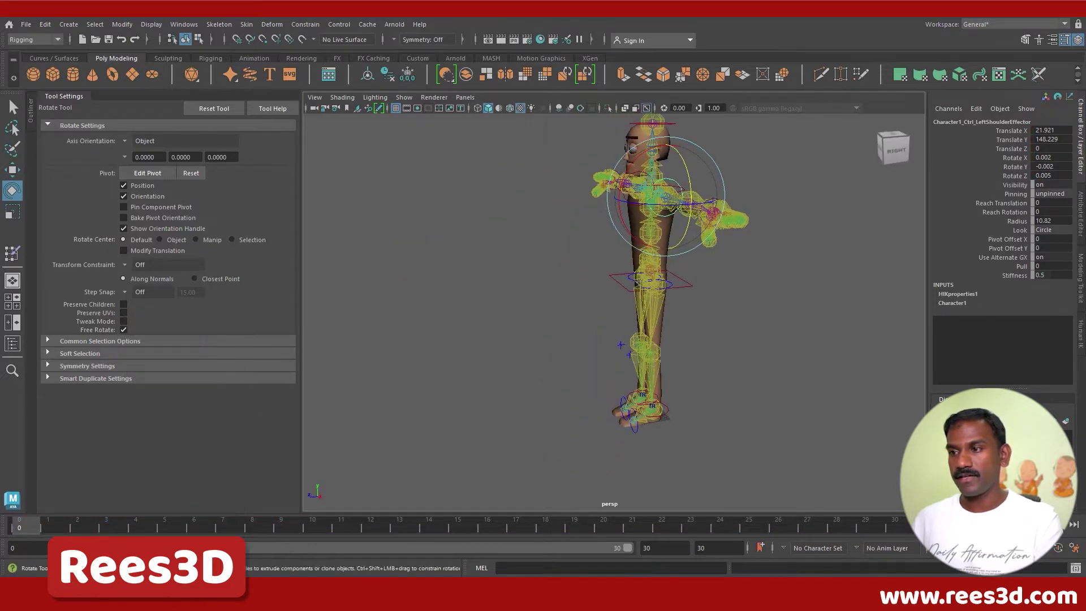
click(665, 413)
key(w)
mouse_move(616, 410)
mouse_down()
mouse_move(656, 406)
mouse_move(626, 409)
mouse_up()
alt+right_drag(537, 390, 654, 391)
click(637, 403)
drag(632, 401, 562, 413)
Select the hips and left shoulder controls in turn and examine the stride pose from several angles.
click(697, 237)
mouse_move(658, 165)
mouse_down()
mouse_move(655, 189)
mouse_move(654, 175)
mouse_up()
alt+middle_drag(745, 322, 754, 358)
alt+drag(755, 360, 663, 365)
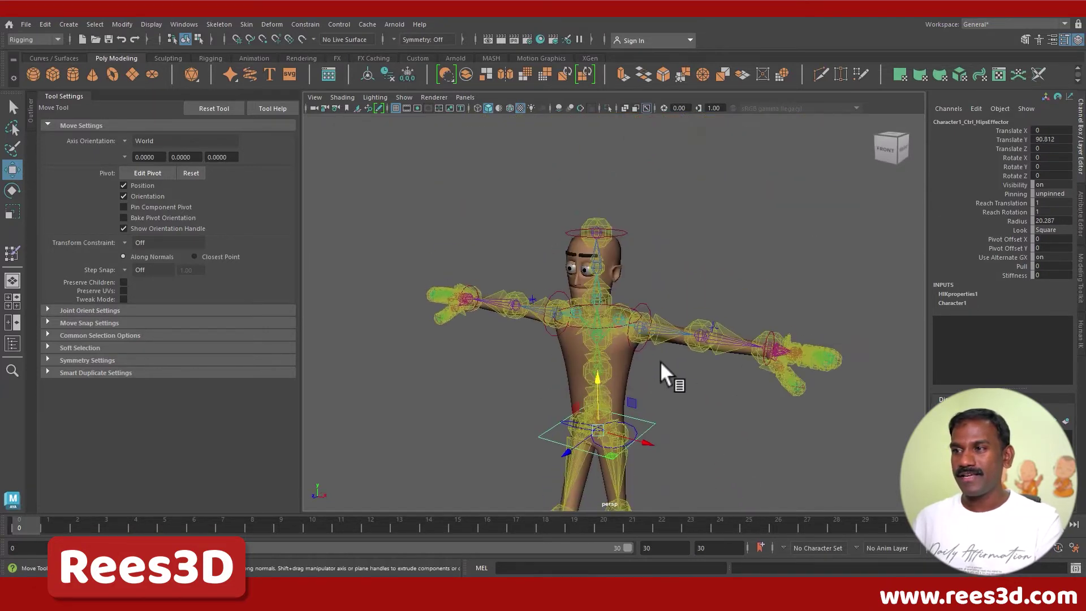
click(632, 351)
click(641, 347)
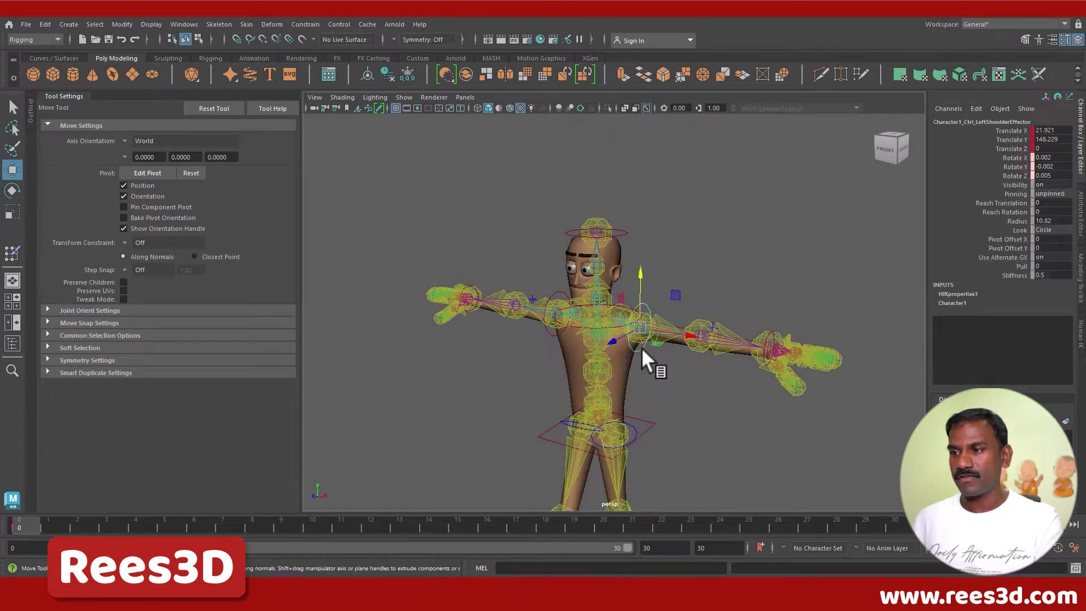
alt+right_drag(648, 345, 503, 418)
alt+middle_drag(521, 418, 527, 382)
alt+drag(527, 382, 486, 380)
alt+right_drag(531, 382, 605, 385)
alt+drag(606, 387, 624, 389)
alt+drag(665, 519, 601, 473)
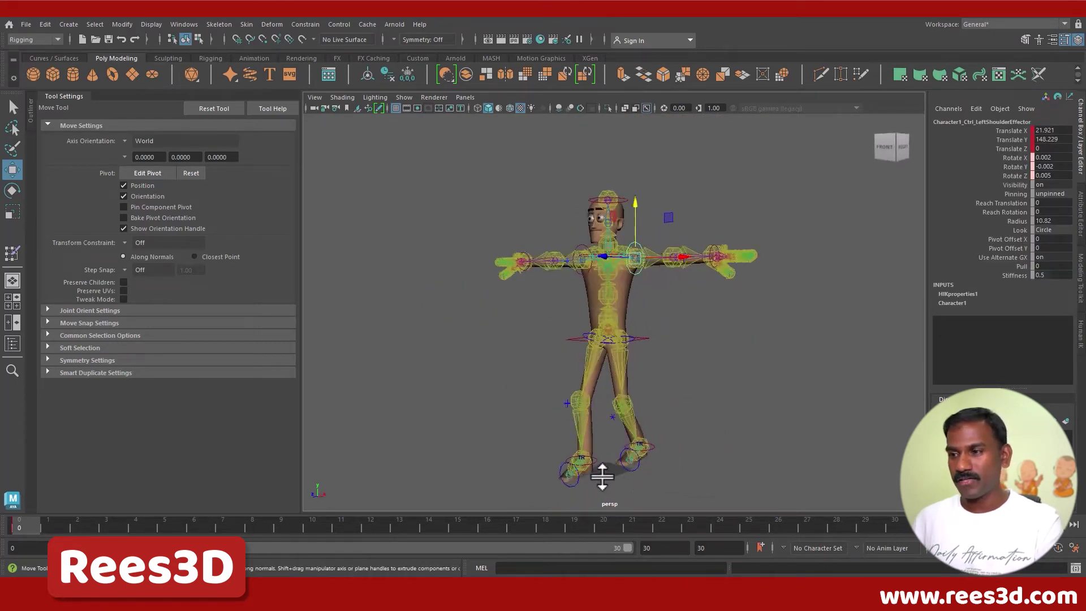
alt+right_drag(601, 473, 680, 360)
Key the hips, left ankle and right ankle controls in the stride pose at frame 0.
click(667, 293)
alt+right_drag(621, 419, 677, 453)
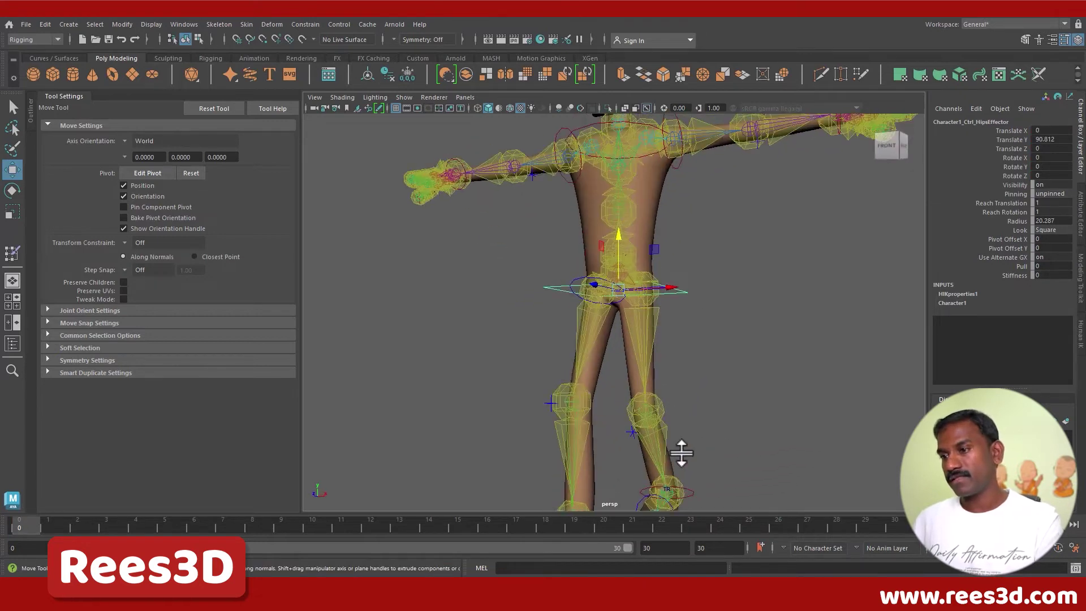
alt+middle_drag(677, 453, 694, 357)
alt+drag(694, 356, 681, 426)
click(697, 388)
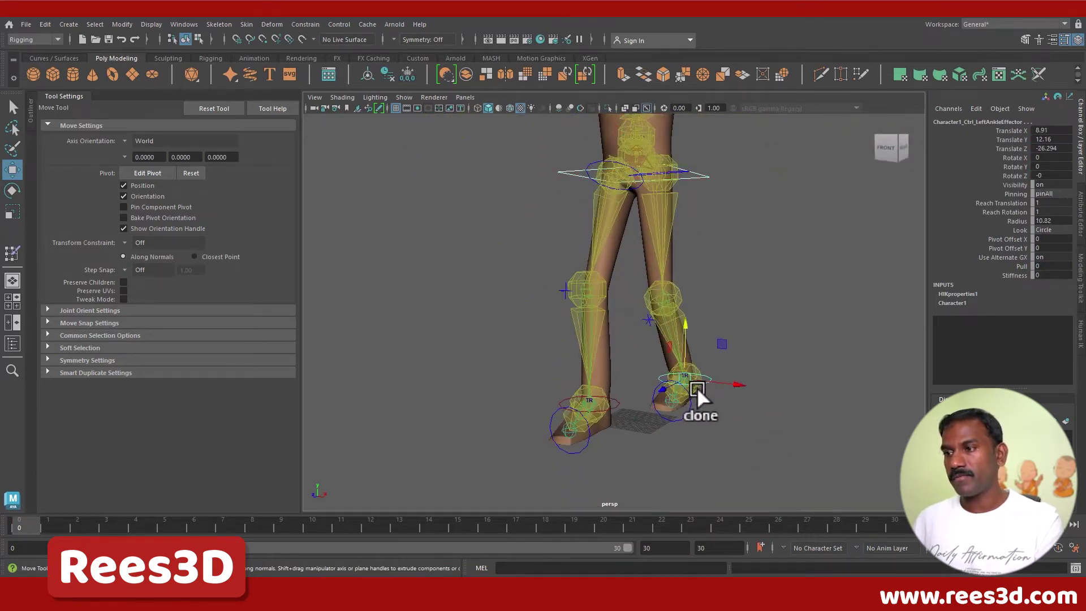
click(559, 397)
mouse_move(606, 407)
alt+right_down()
mouse_move(654, 359)
mouse_move(605, 393)
alt+right_up()
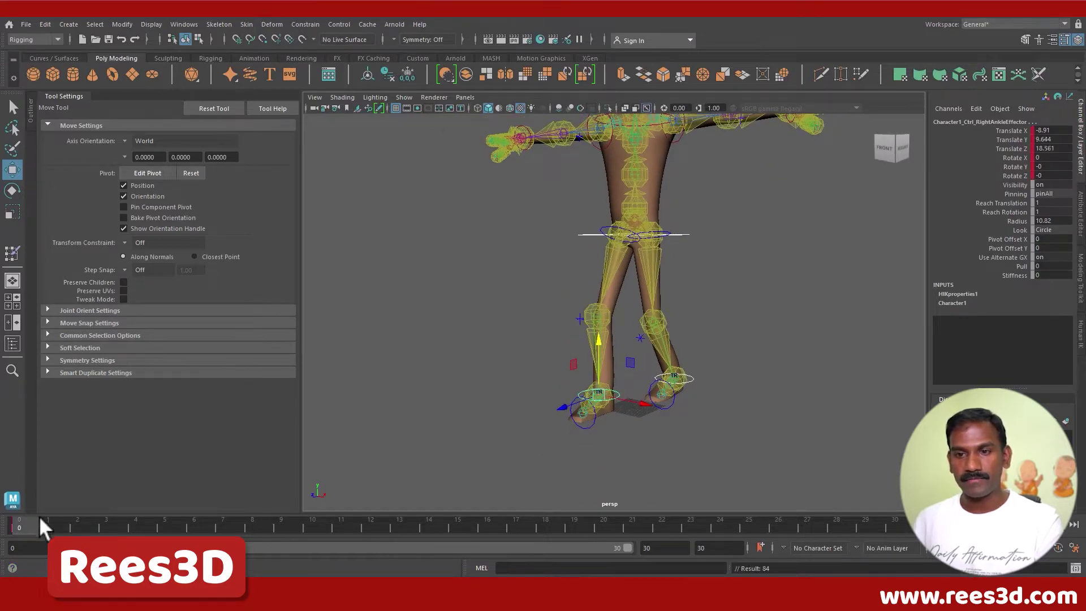
At frame 10, move the hips control forward to about 67.7 in Z.
drag(43, 526, 144, 531)
drag(269, 543, 330, 538)
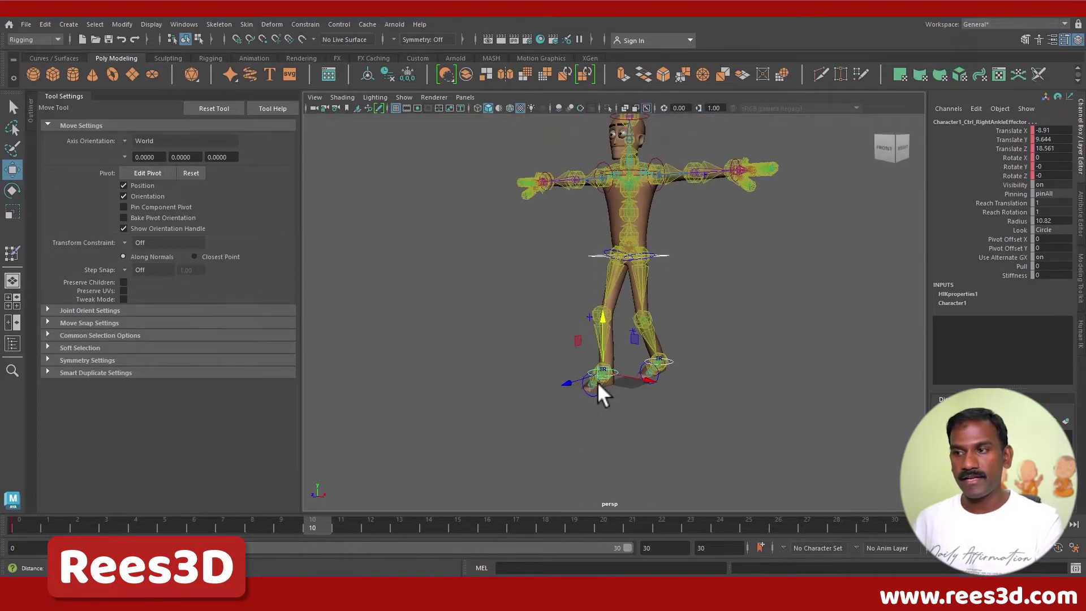
alt+drag(595, 395, 649, 340)
click(682, 258)
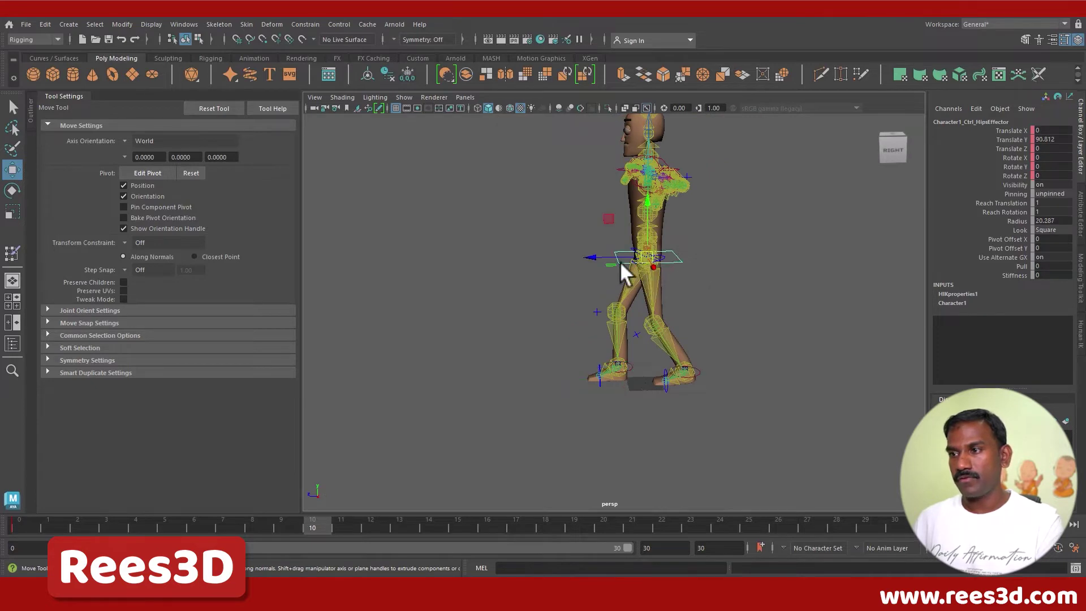
drag(585, 257, 495, 265)
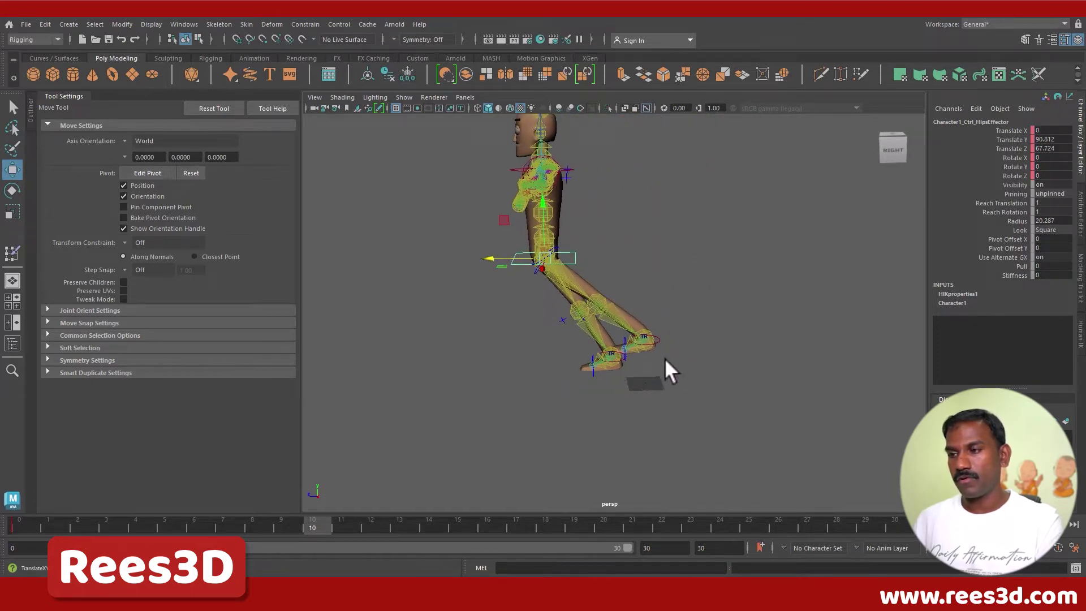
Bring the left ankle control forward and down to about 64.8 in Z and 8.1 in Y.
click(656, 340)
drag(590, 339, 497, 351)
drag(550, 287, 542, 326)
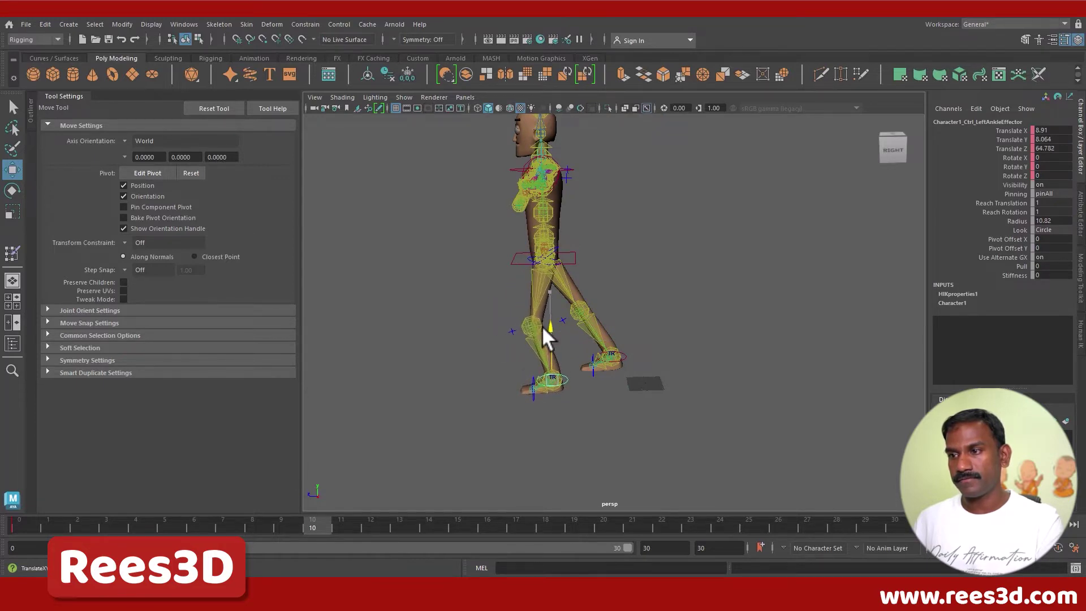
Balance the frame 10 pose by pulling the hips control back and the left ankle control back to about 56.8 in Z.
click(573, 262)
drag(504, 260, 534, 279)
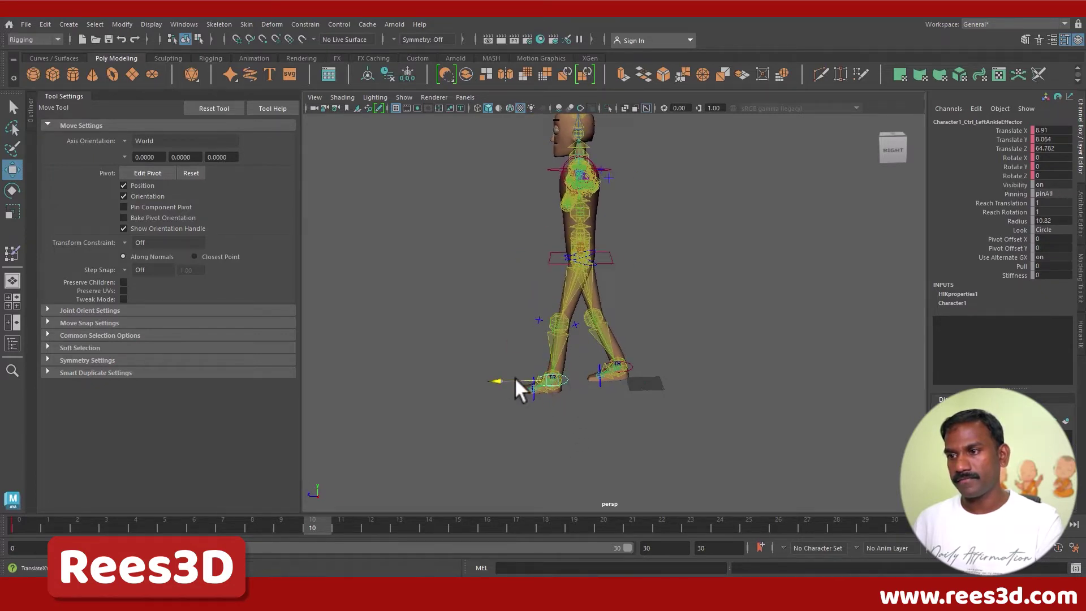
drag(514, 380, 527, 383)
click(610, 263)
drag(537, 258, 545, 259)
drag(591, 218, 588, 212)
Key the hips and both ankle controls at frame 10 and enable automatic keyframing.
key(s)
click(577, 382)
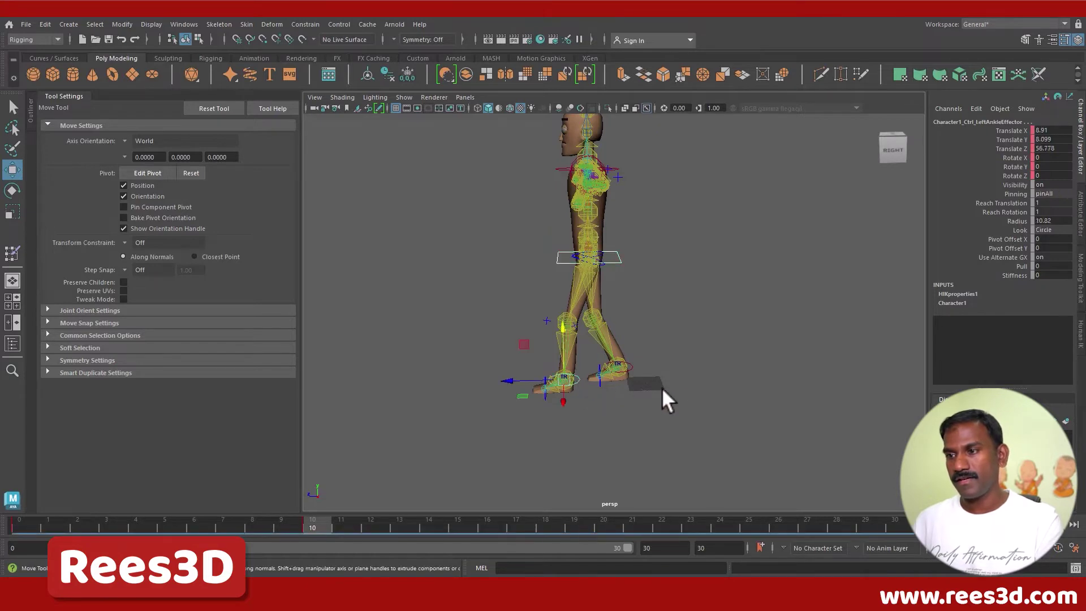
click(631, 367)
key(s)
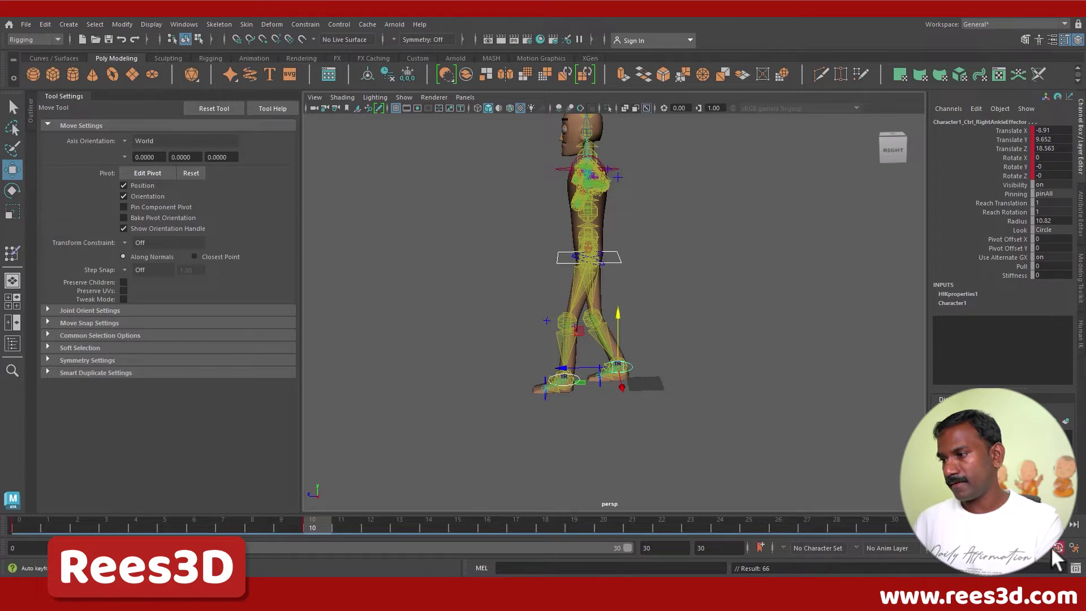
Scrub between frames 0 and 10 to review the step motion from an angled view.
drag(282, 511, 19, 524)
drag(146, 533, 261, 526)
alt+drag(746, 373, 741, 410)
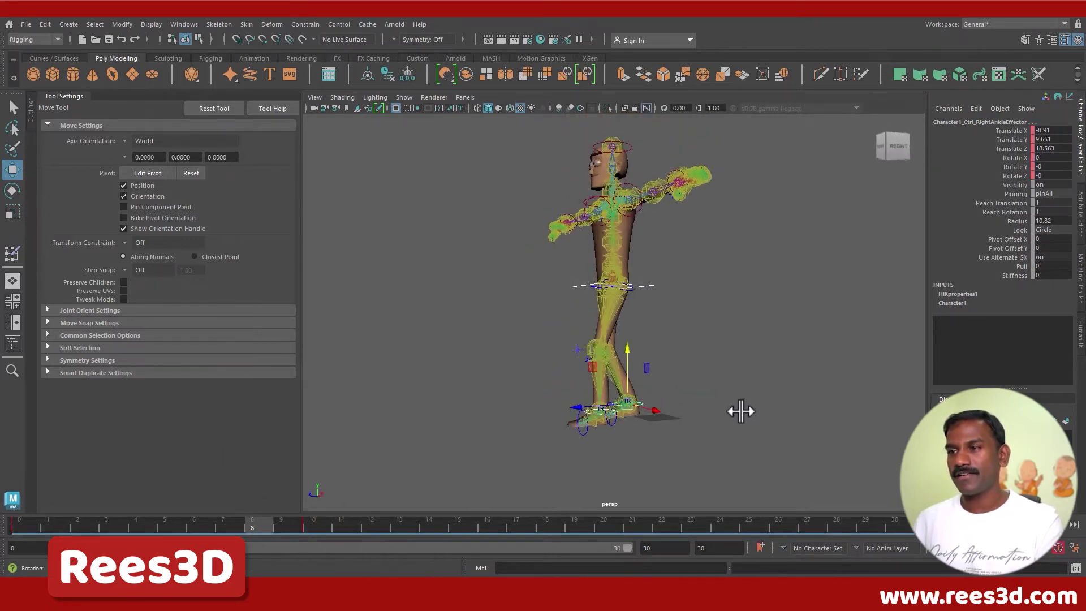
At frame 5, lift the left ankle control to about 25.6 in Y and raise the hips to about 95.5 in Y.
drag(285, 524, 145, 554)
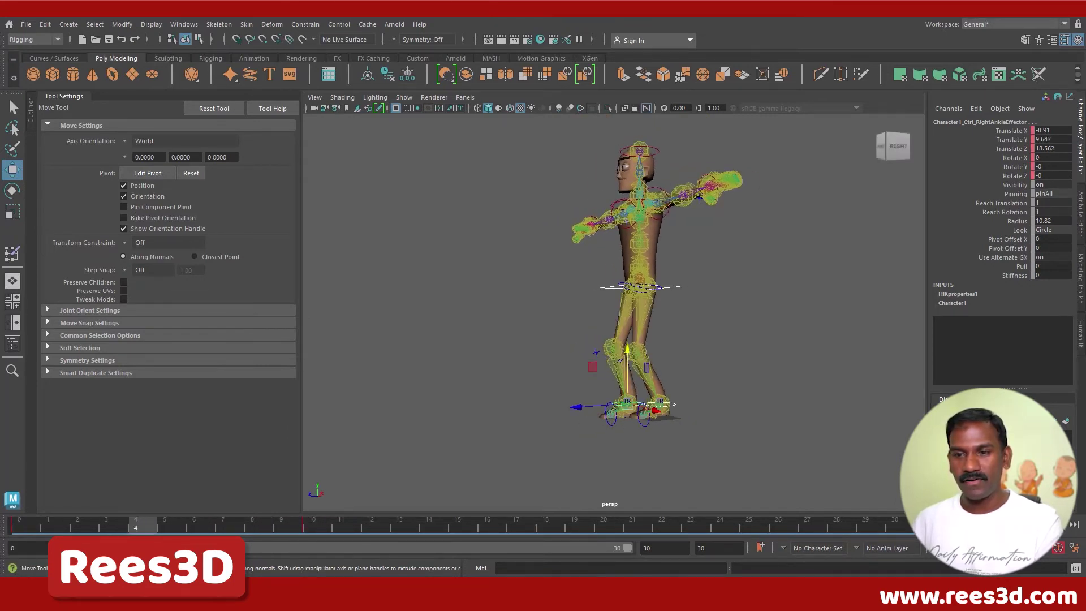
key(alt+period)
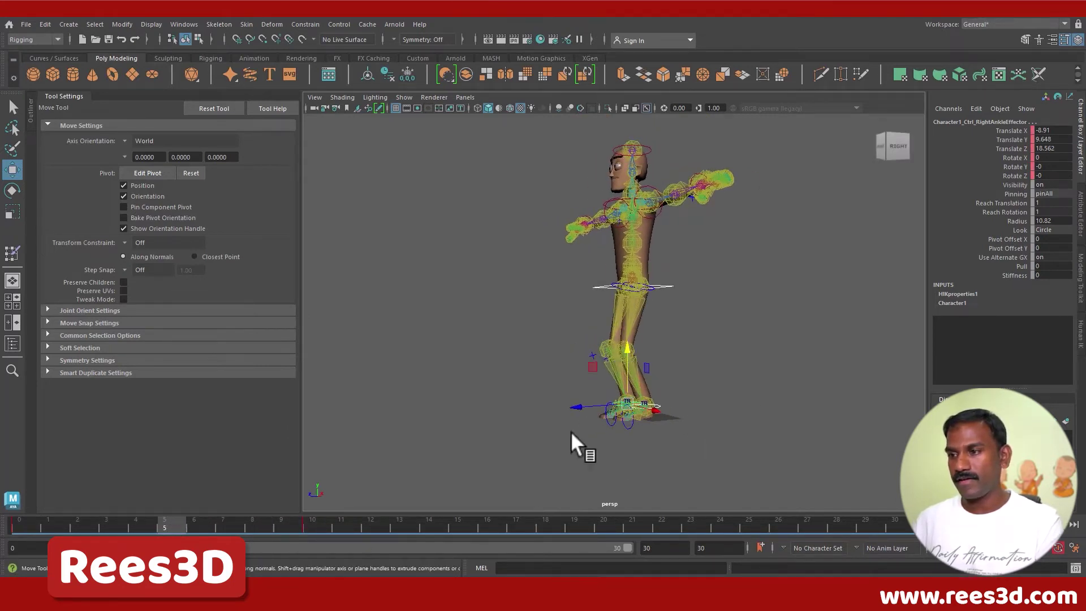
mouse_move(186, 530)
mouse_down()
mouse_move(2, 531)
mouse_move(198, 545)
mouse_move(175, 543)
mouse_up()
alt+drag(659, 412, 645, 332)
click(659, 393)
alt+drag(699, 392, 630, 376)
click(679, 277)
drag(639, 222, 638, 216)
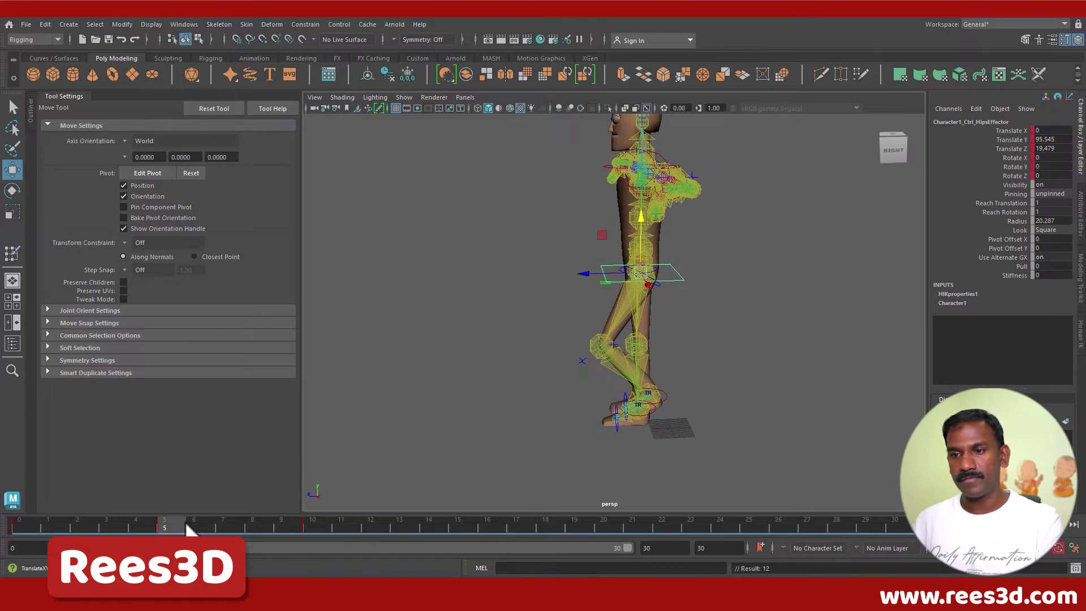
Play and scrub the step animation from frame 0, checking the passing pose at frame 5 from several angles.
click(13, 525)
key(alt+v)
drag(253, 555, 23, 554)
alt+drag(861, 386, 797, 389)
drag(33, 521, 165, 537)
alt+drag(645, 365, 573, 381)
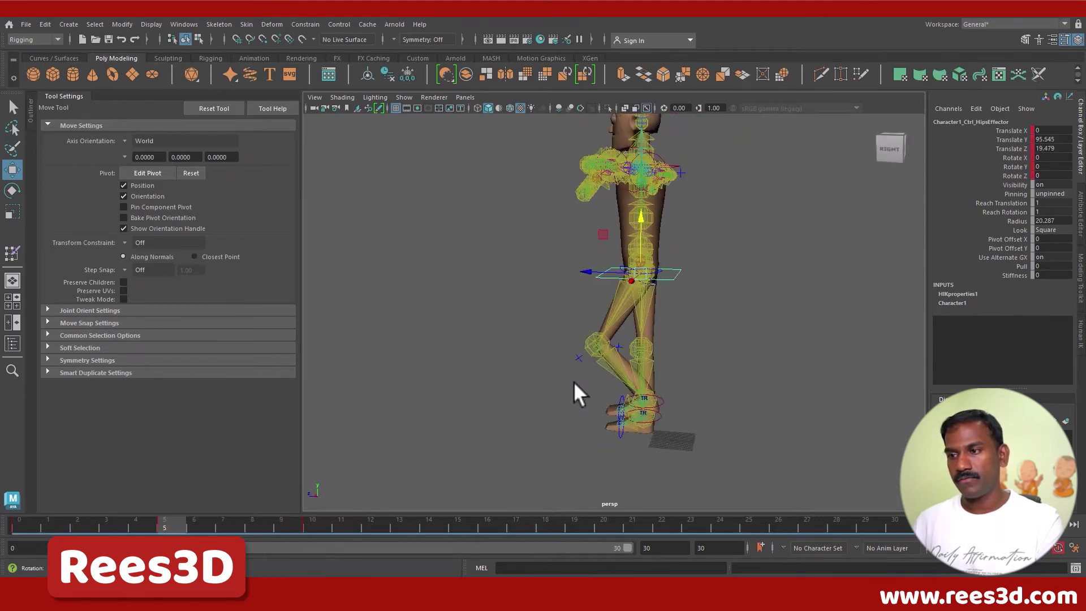
Rotate the left ankle control to about 49.7 in Z at frame 5 to tilt the lifted foot.
scroll(695, 405, up, 2)
click(674, 419)
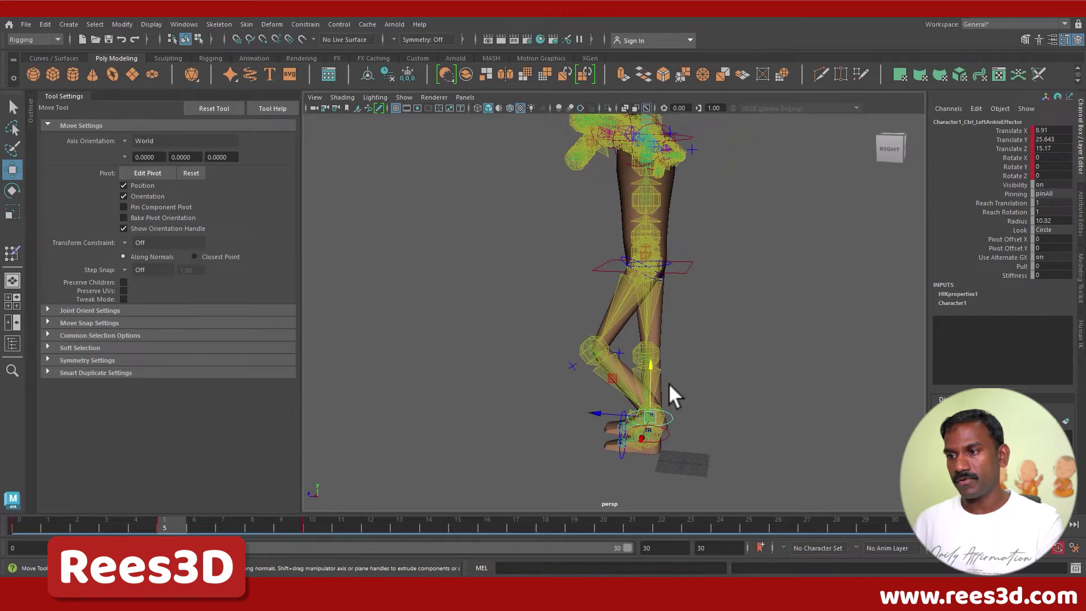
key(e)
drag(671, 372, 626, 365)
alt+drag(677, 434, 695, 417)
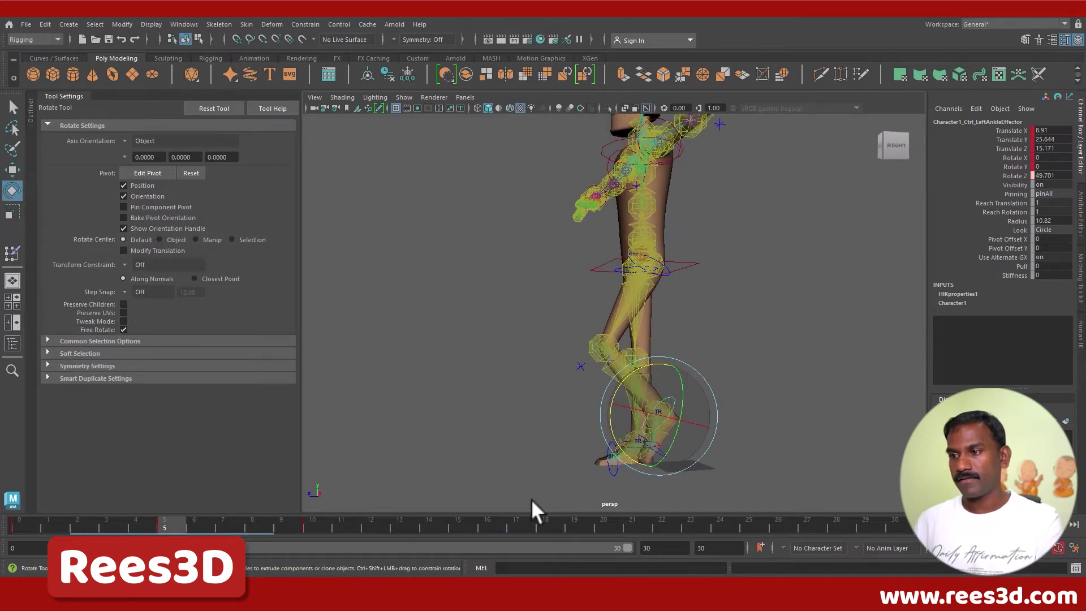
Scrub through the finished step animation and examine the leg motion from different angles.
drag(46, 520, 398, 552)
scroll(572, 390, down, 4)
alt+drag(588, 345, 684, 345)
scroll(617, 368, down, 4)
alt+drag(616, 368, 587, 395)
key(w)
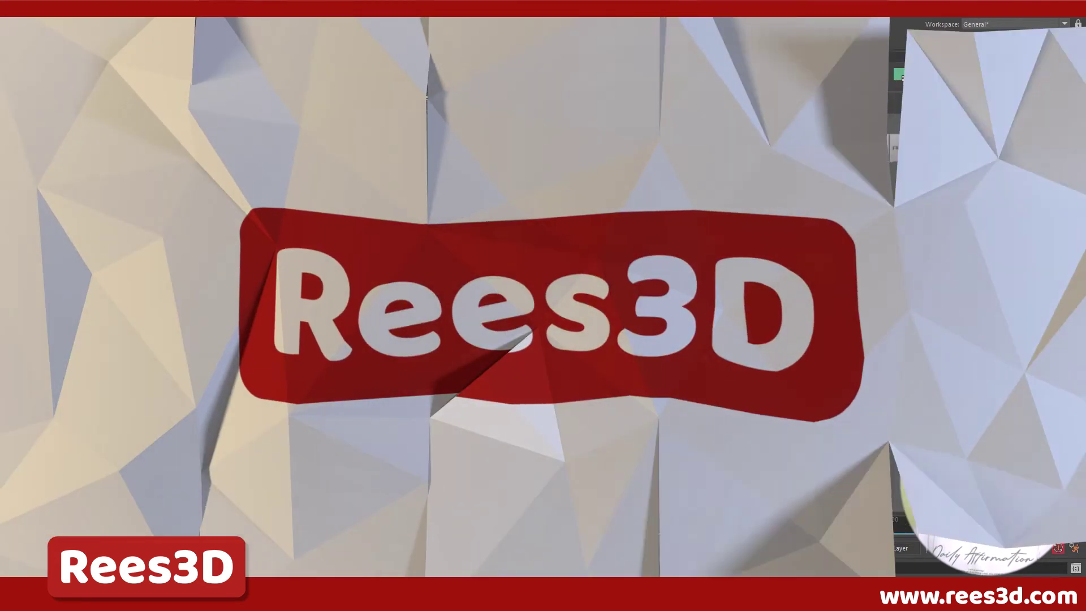